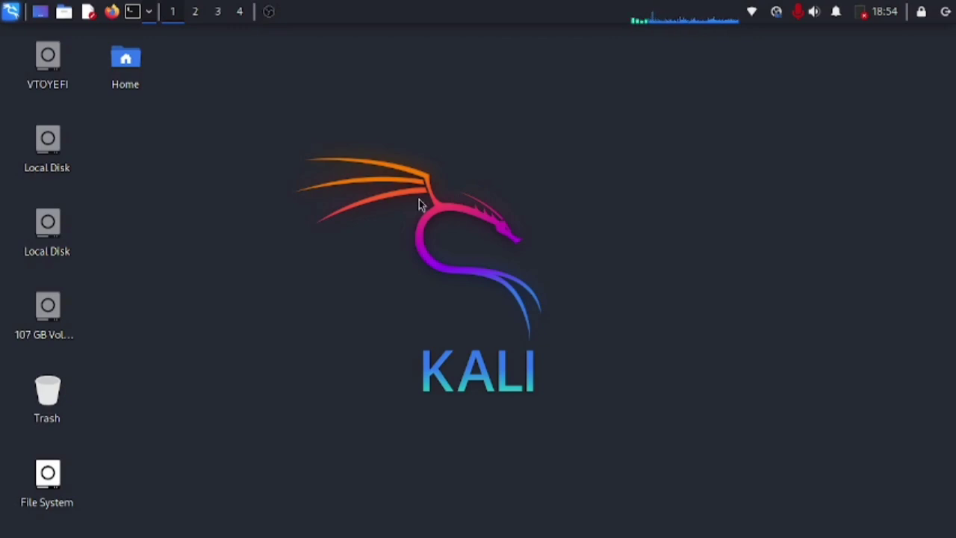
# Step: Open the File System drive and go into the usr folder
pyautogui.press('End')
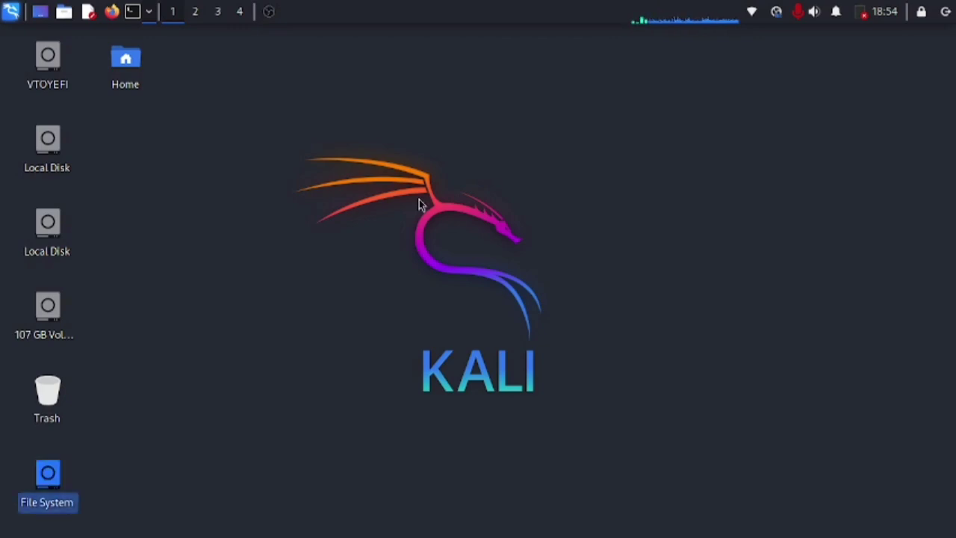
pyautogui.press('Return')
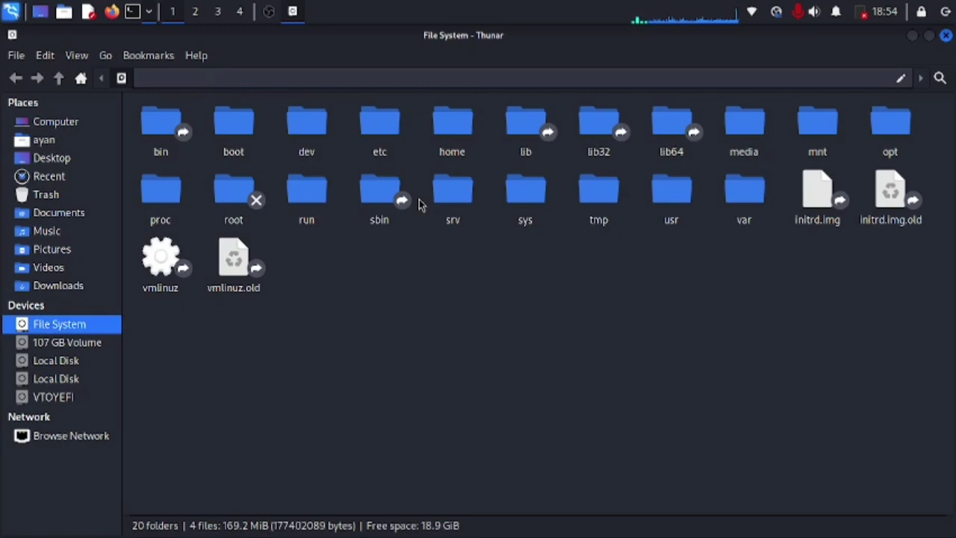
pyautogui.press('Right')
pyautogui.press('Down')
pyautogui.press('Right')
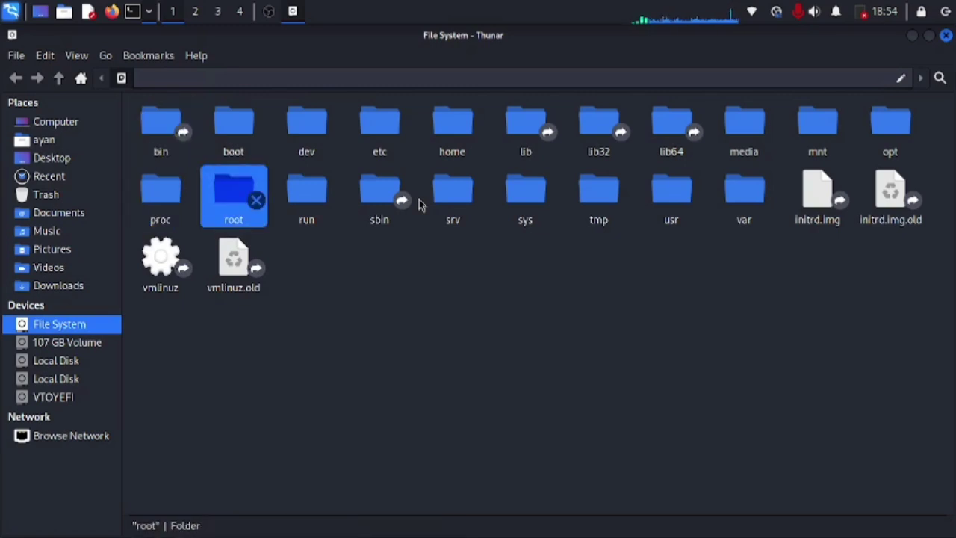
pyautogui.press('Right')
pyautogui.press('Right')
pyautogui.press('Right')
pyautogui.press('Right')
pyautogui.press('Right')
pyautogui.press('Right')
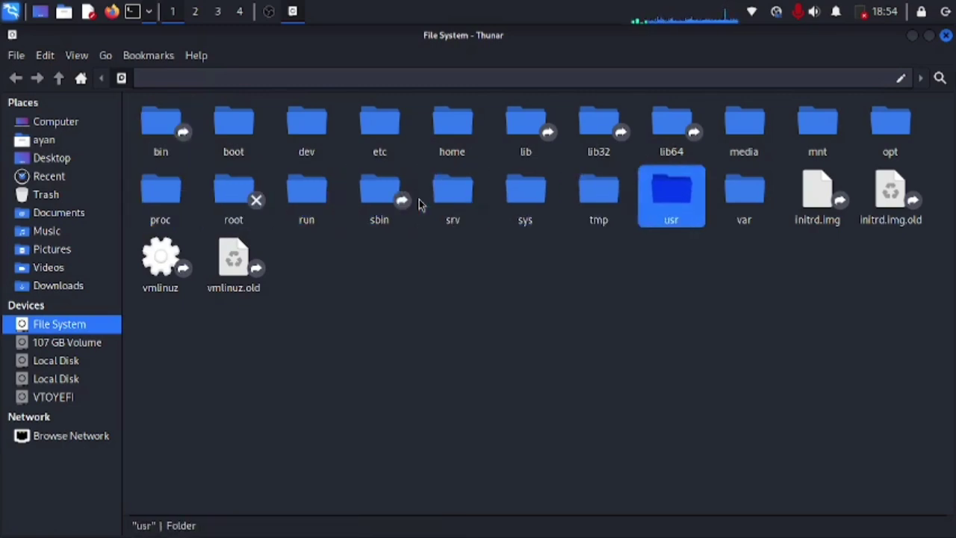
pyautogui.press('Return')
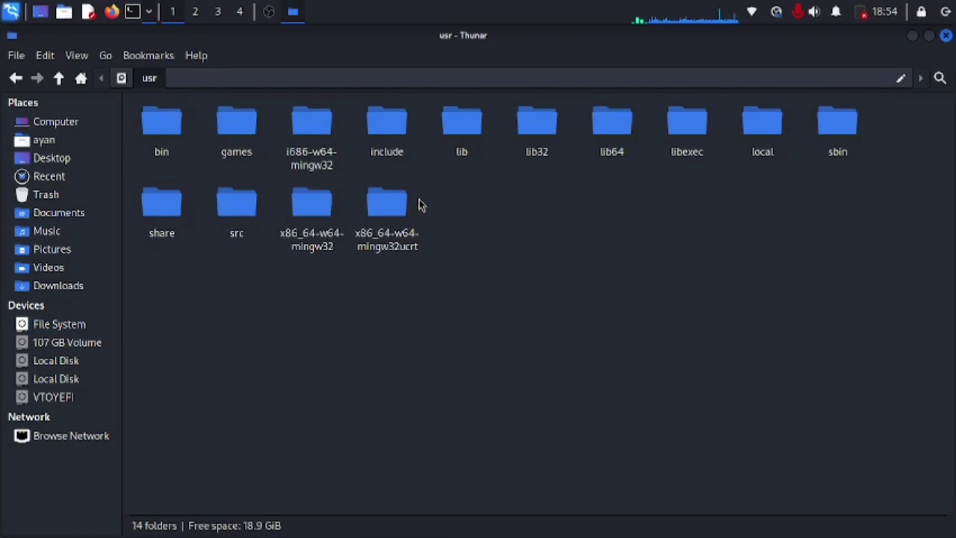
# Step: Open share, then wordlists, then return to /usr/share
pyautogui.write('share')
pyautogui.press('Return')
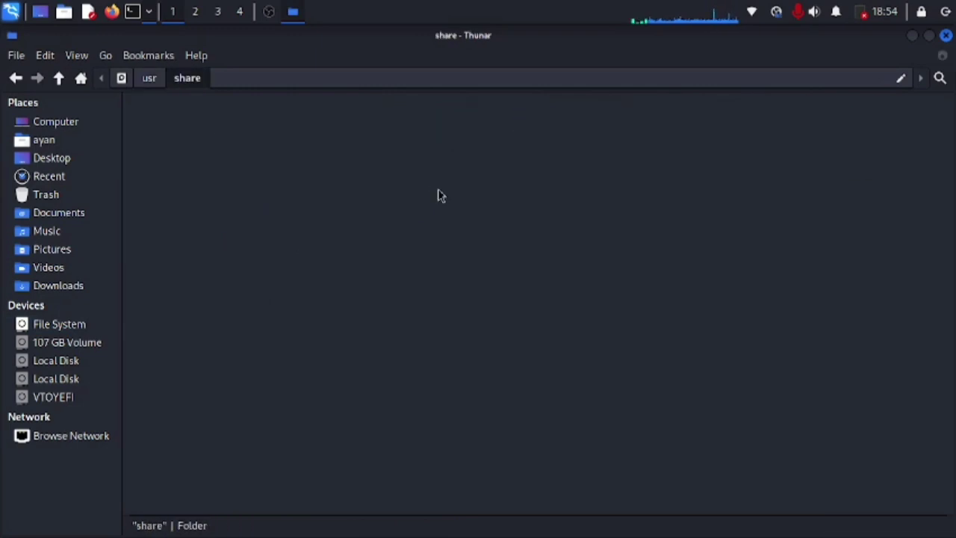
pyautogui.write('wordlists')
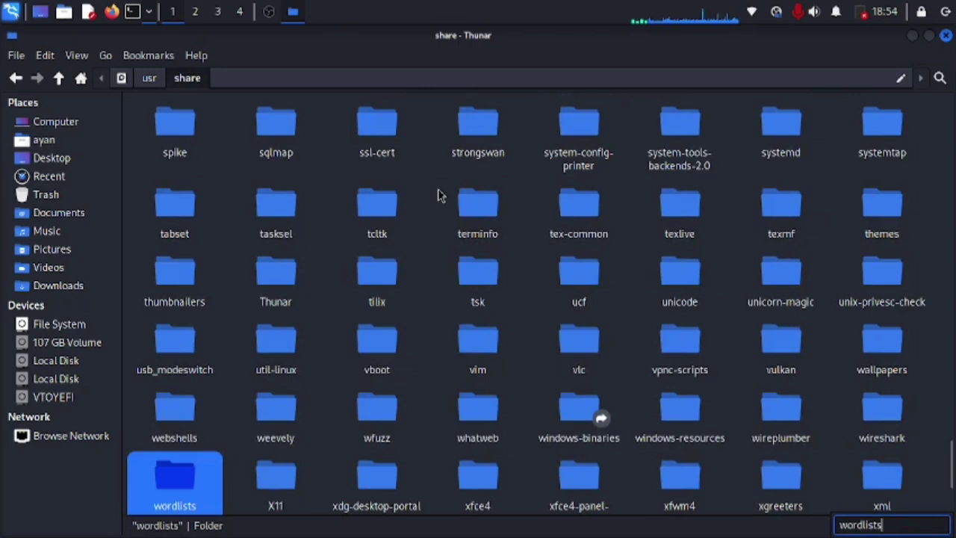
pyautogui.press('Return')
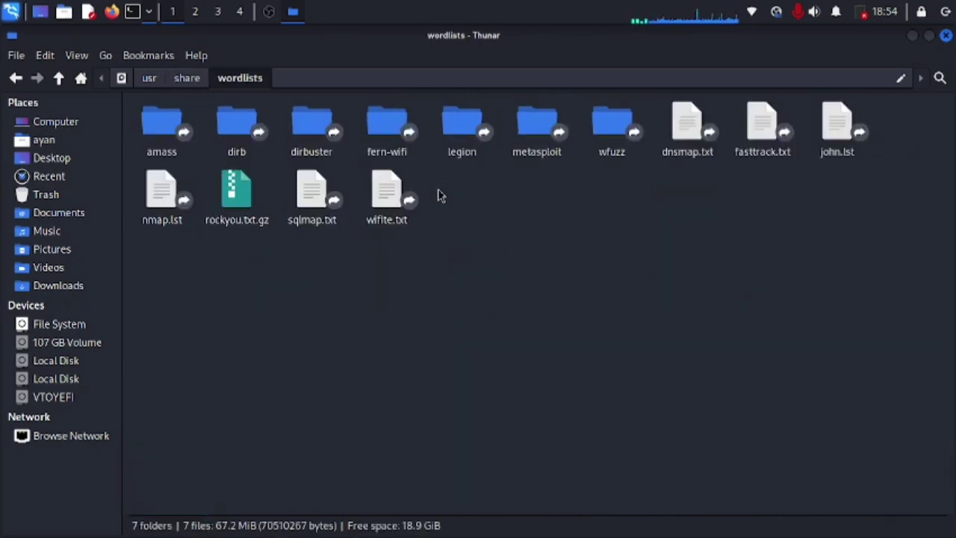
pyautogui.press('BackSpace')
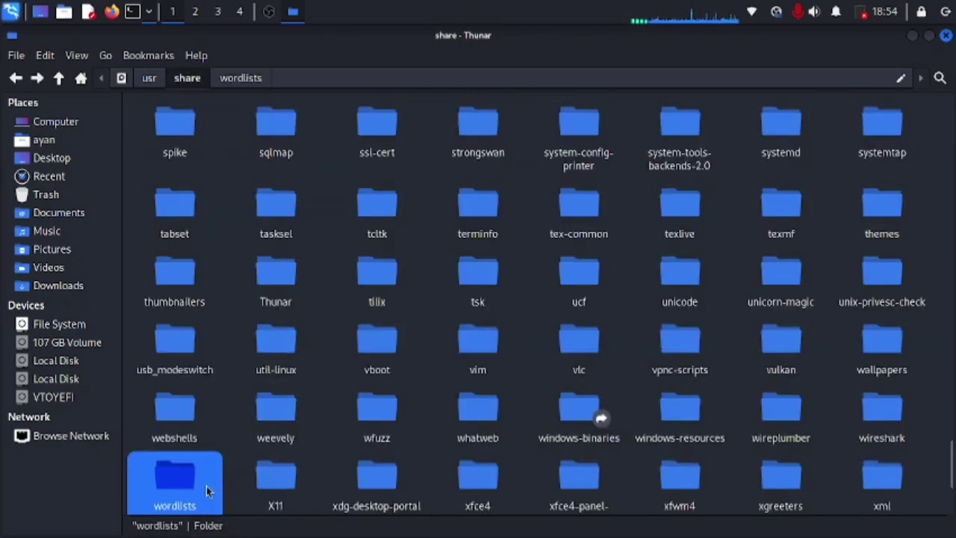
# Step: Send the wordlists folder to the desktop as a link
pyautogui.rightClick(189, 486)
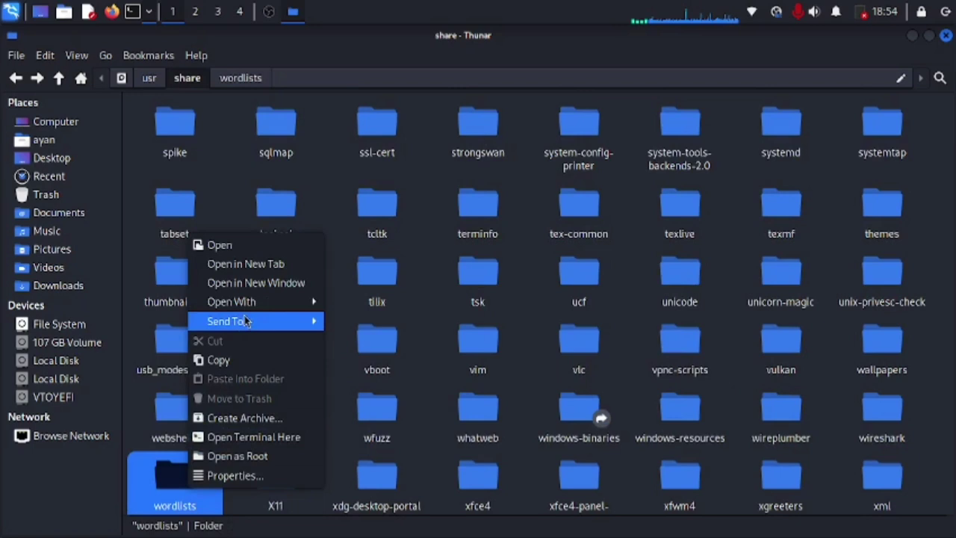
pyautogui.moveTo(254, 321)
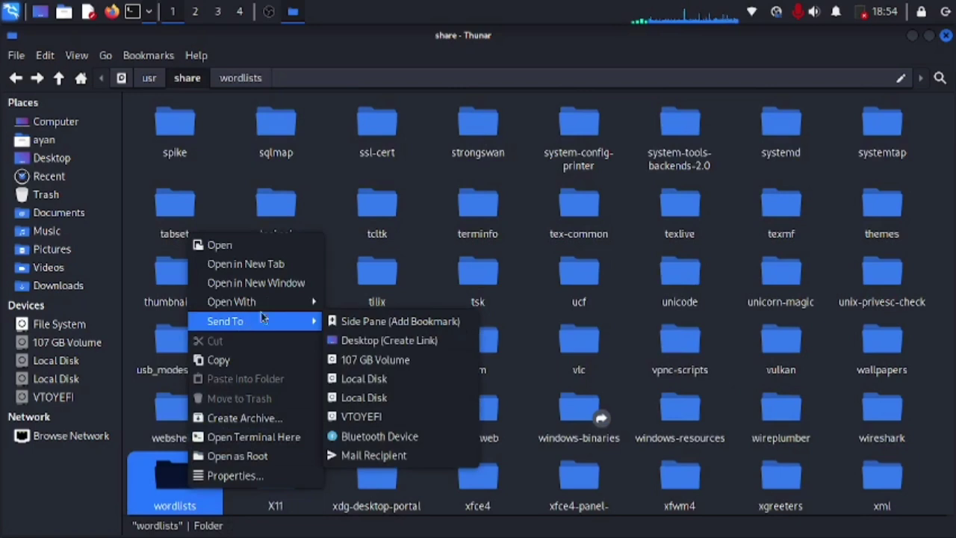
pyautogui.click(390, 339)
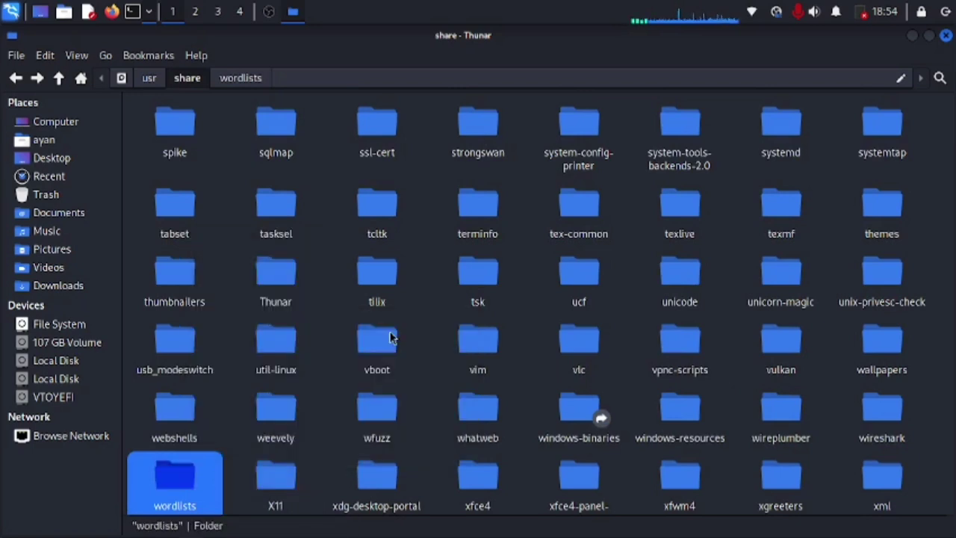
# Step: Close Thunar and open the desktop wordlists link as root, authenticating with the root password
pyautogui.click(945, 36)
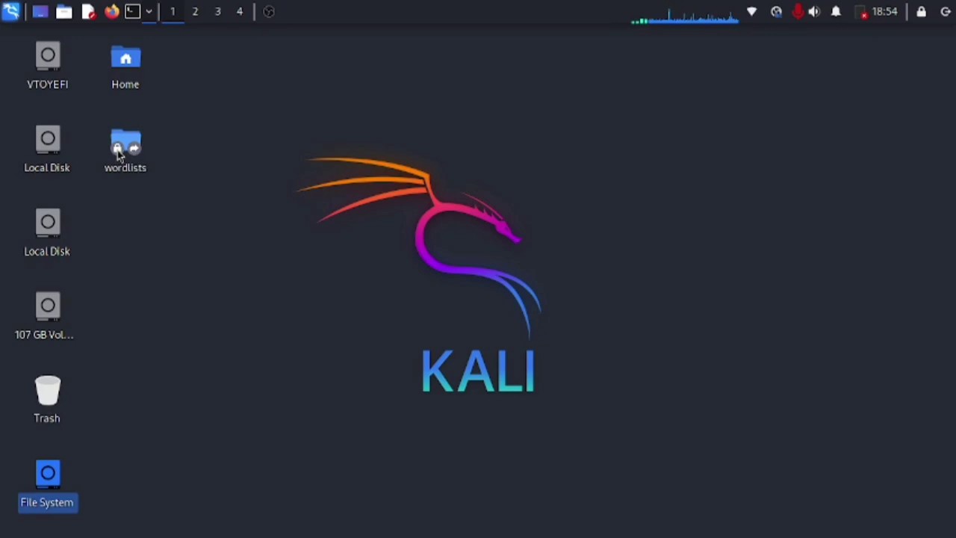
pyautogui.rightClick(119, 149)
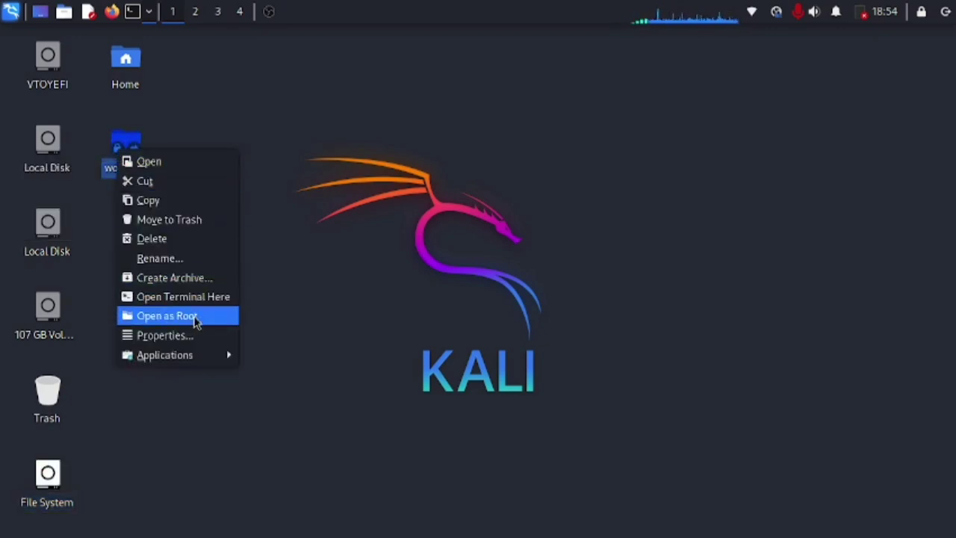
pyautogui.click(167, 316)
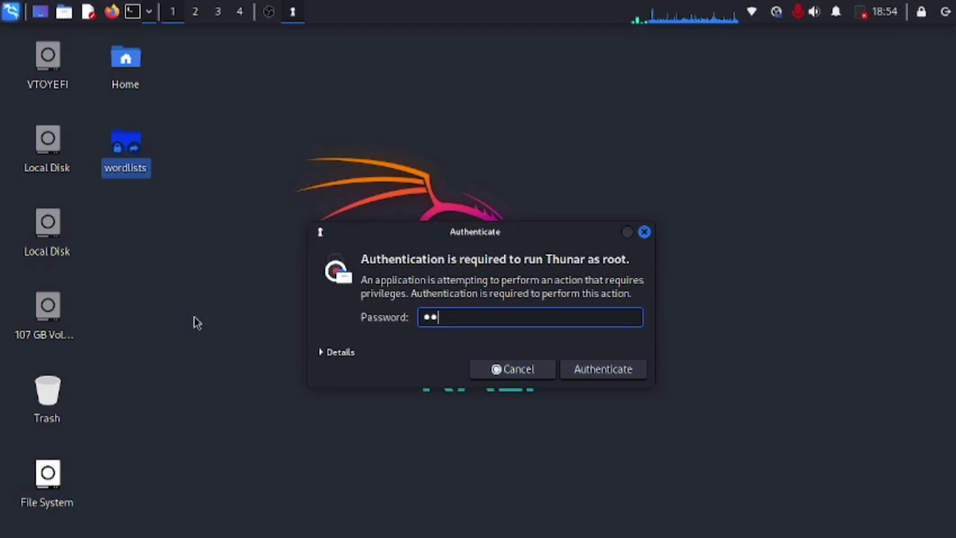
pyautogui.press('Return')
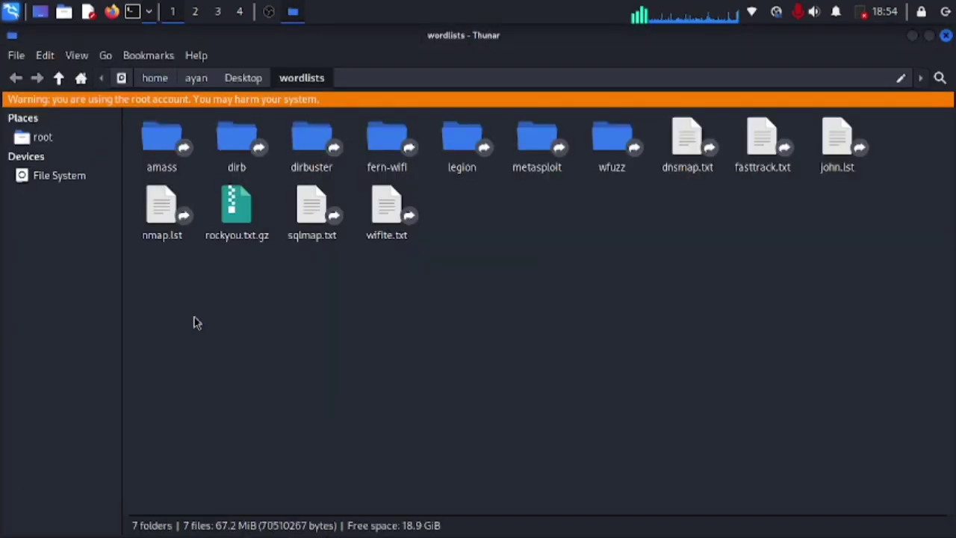
# Step: Open all.txt from the amass folder in Mousepad
pyautogui.click(169, 148)
pyautogui.doubleClick(170, 148)
pyautogui.click(175, 147)
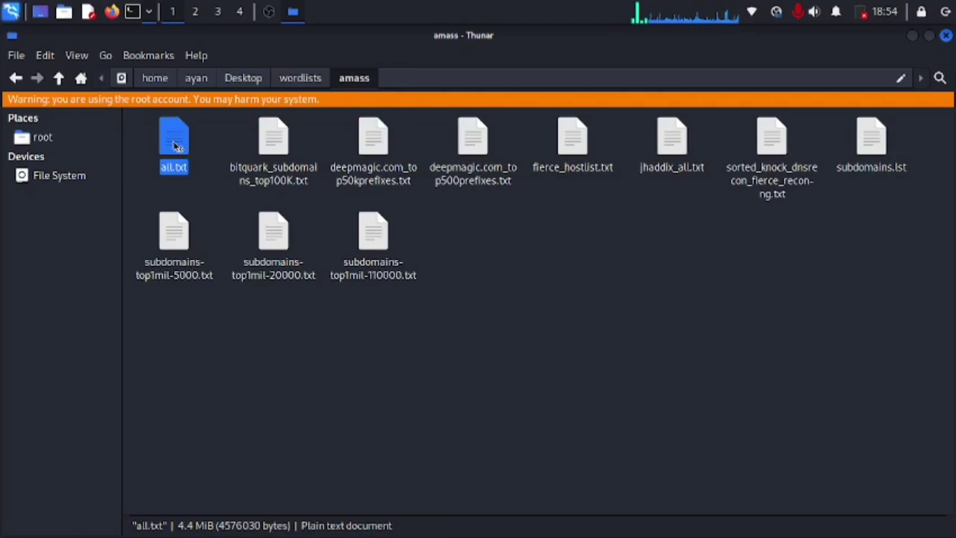
pyautogui.doubleClick(176, 146)
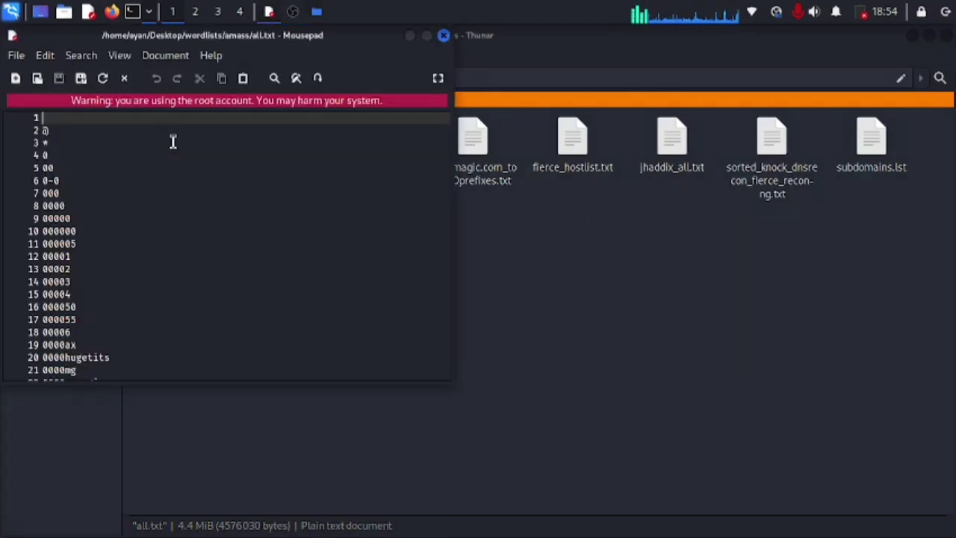
# Step: Maximize Mousepad and scroll down through the all.txt entries
pyautogui.click(429, 37)
pyautogui.scroll(-20, 350, 171)
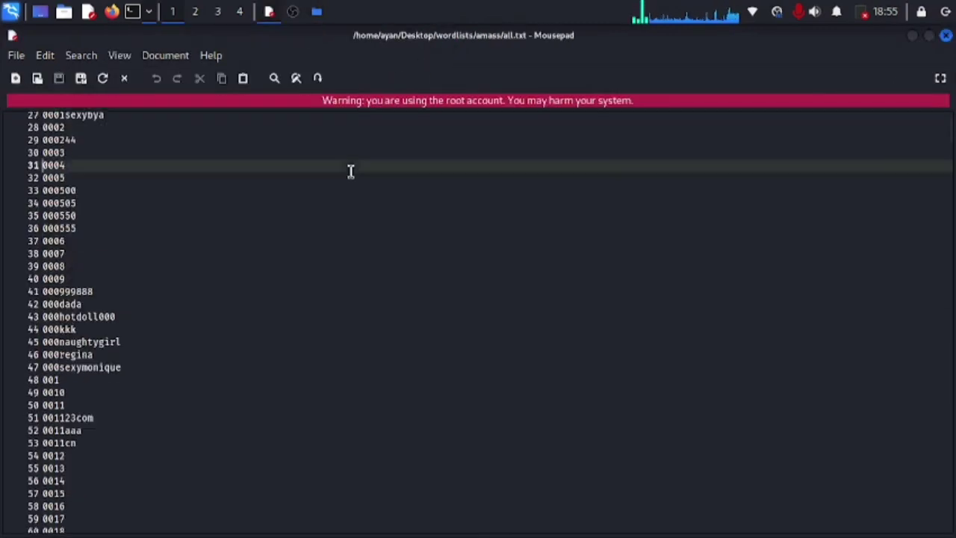
pyautogui.scroll(-20, 350, 171)
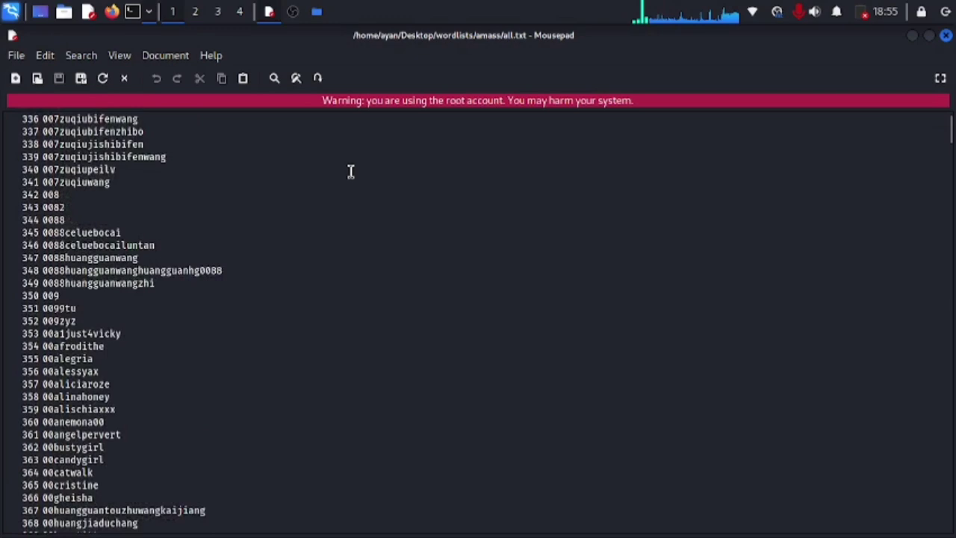
pyautogui.scroll(-20, 350, 171)
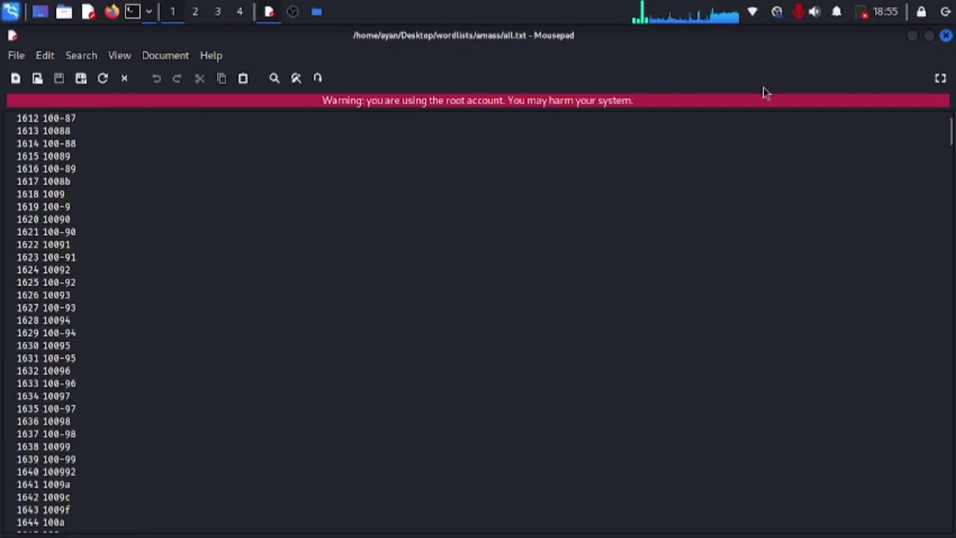
# Step: Close all.txt, step through the amass files, then go into the dirb folder
pyautogui.click(946, 35)
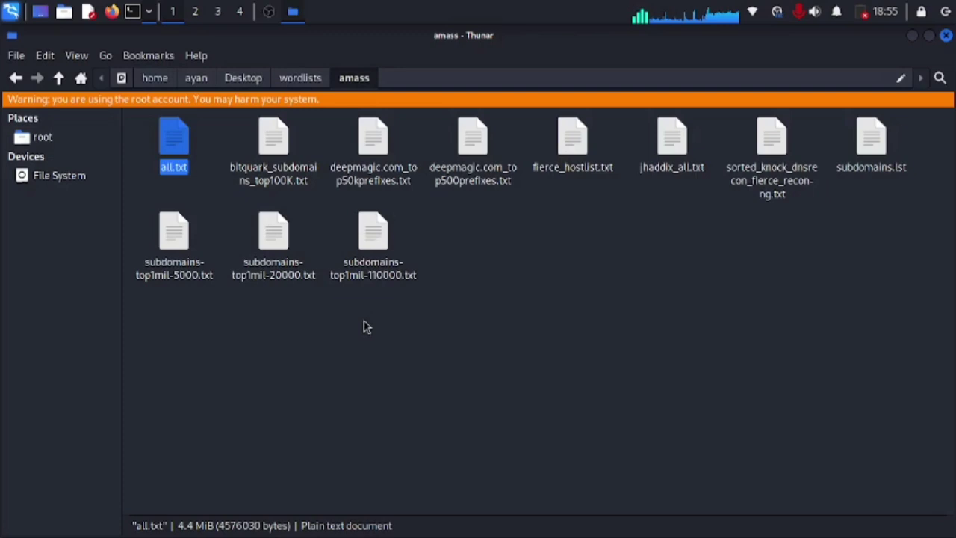
pyautogui.press('Right')
pyautogui.press('Right')
pyautogui.press('Right')
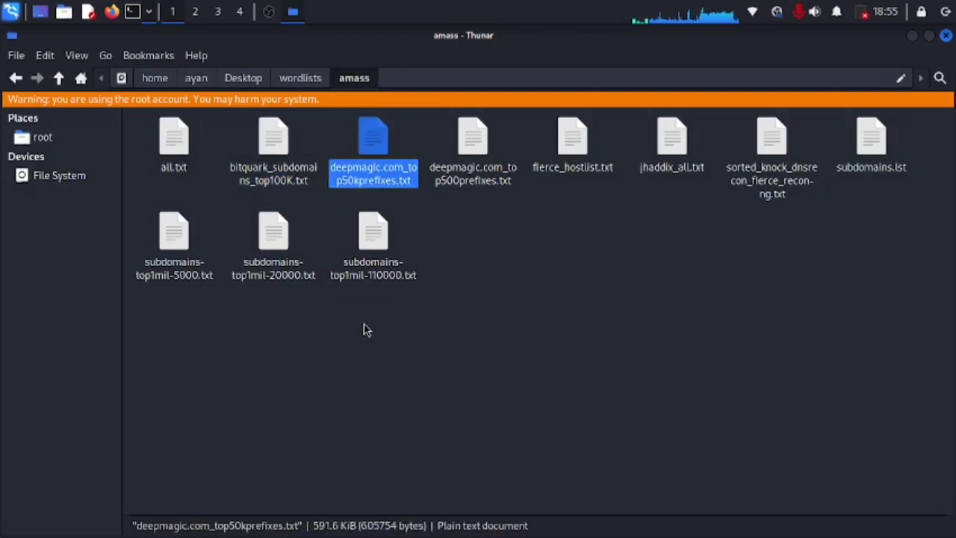
pyautogui.press('Right')
pyautogui.press('Right')
pyautogui.press('Right')
pyautogui.press('Right')
pyautogui.press('Right')
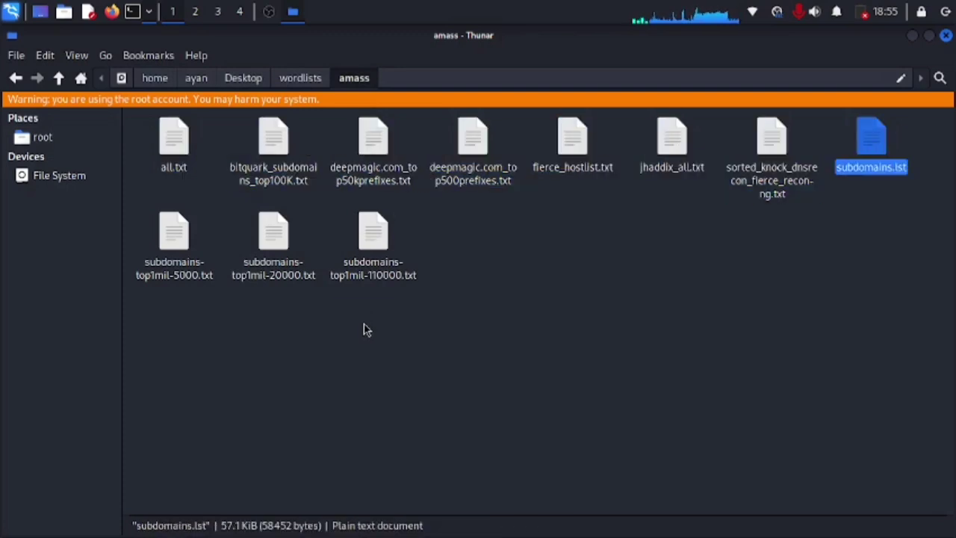
pyautogui.press('Right')
pyautogui.press('BackSpace')
pyautogui.press('Right')
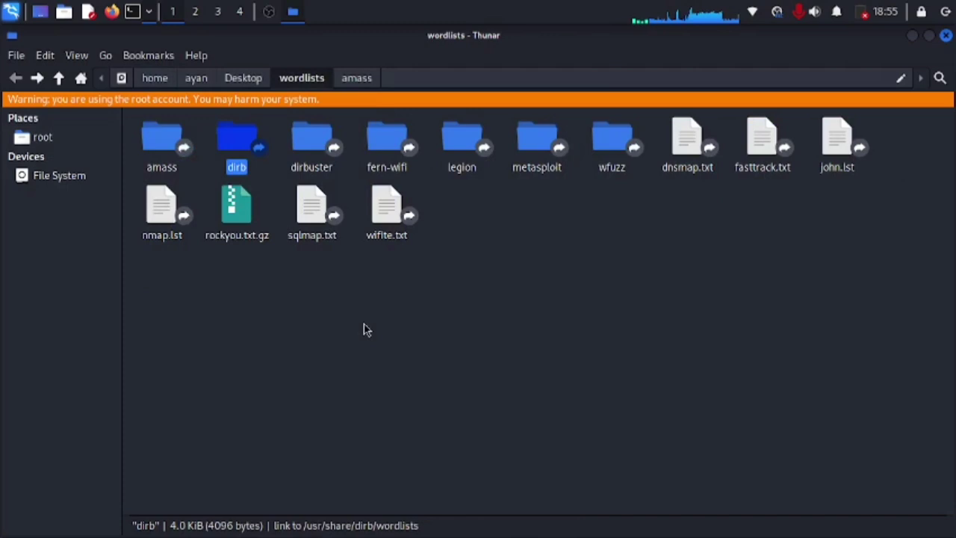
pyautogui.press('Return')
# Step: Open big.txt in ISO-8859-1, page down three screens, and quit Mousepad with Ctrl+Q
pyautogui.press('Right')
pyautogui.press('Right')
pyautogui.press('Right')
pyautogui.press('Right')
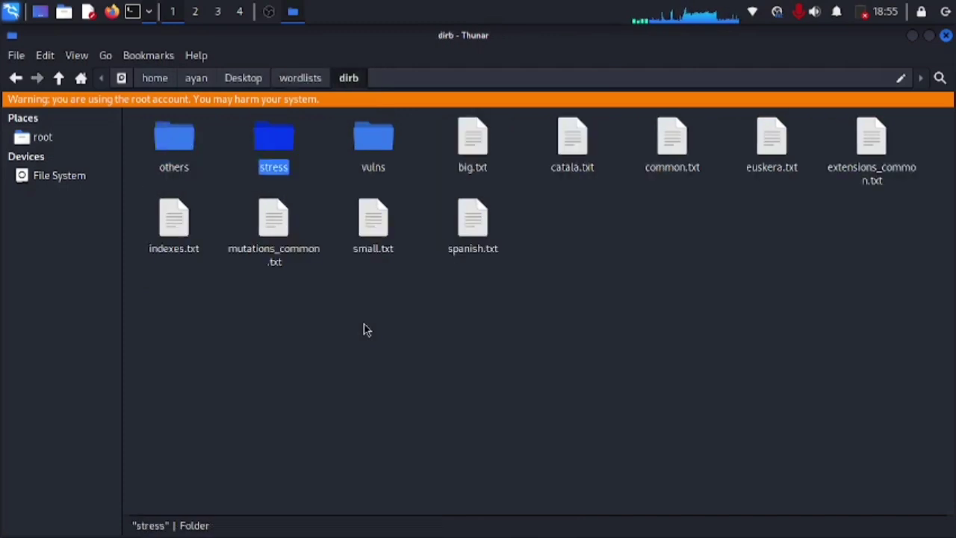
pyautogui.press('Return')
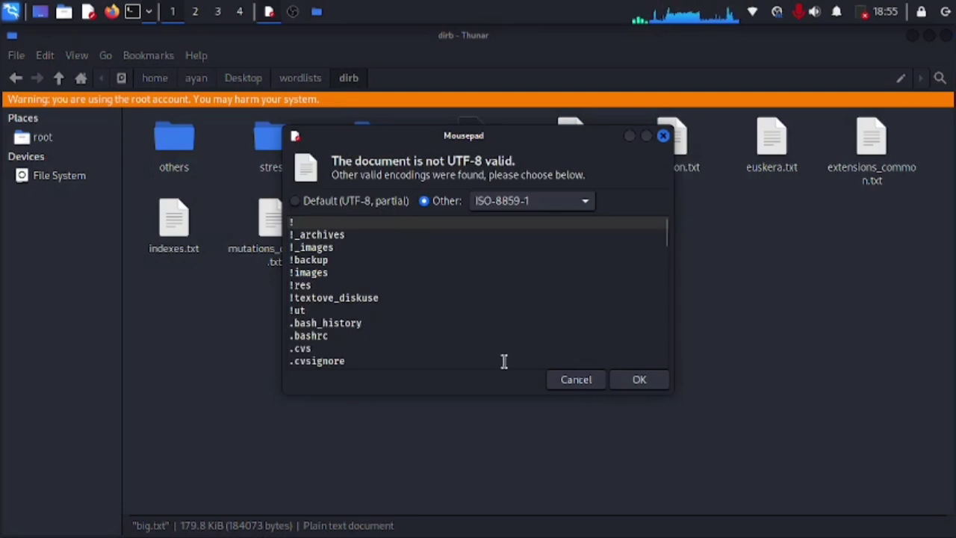
pyautogui.click(635, 386)
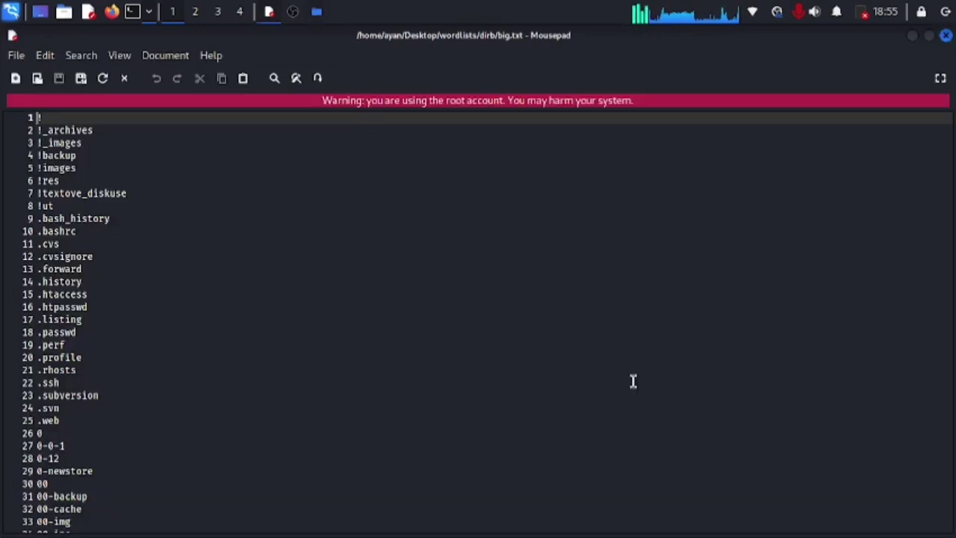
pyautogui.press('pagedown')
pyautogui.press('pagedown')
pyautogui.press('pagedown')
pyautogui.press('pagedown')
pyautogui.press('pagedown')
pyautogui.press('pagedown')
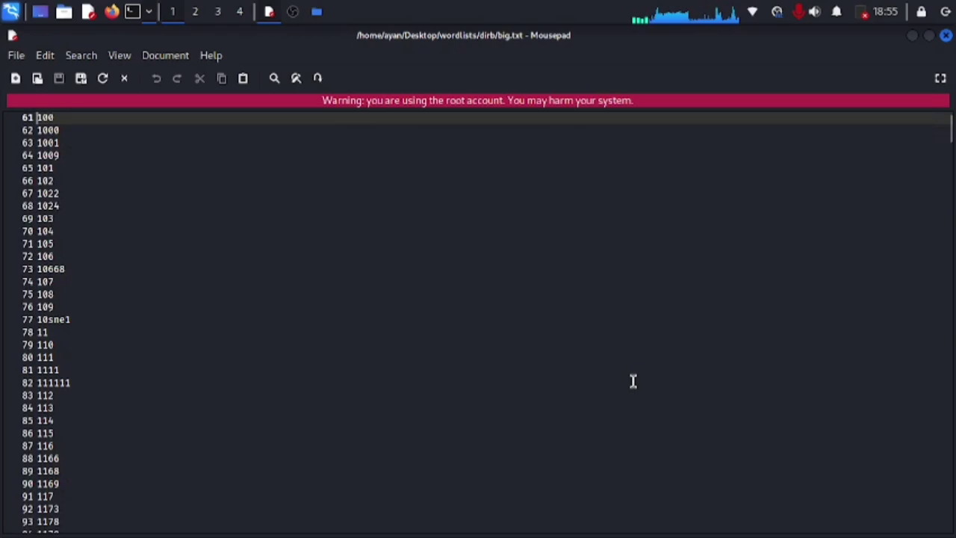
pyautogui.press('pagedown')
pyautogui.press('pagedown')
pyautogui.press('pagedown')
pyautogui.press('pagedown')
pyautogui.press('pagedown')
pyautogui.press('pagedown')
pyautogui.press('pagedown')
pyautogui.press('pagedown')
pyautogui.press('pagedown')
pyautogui.press('pagedown')
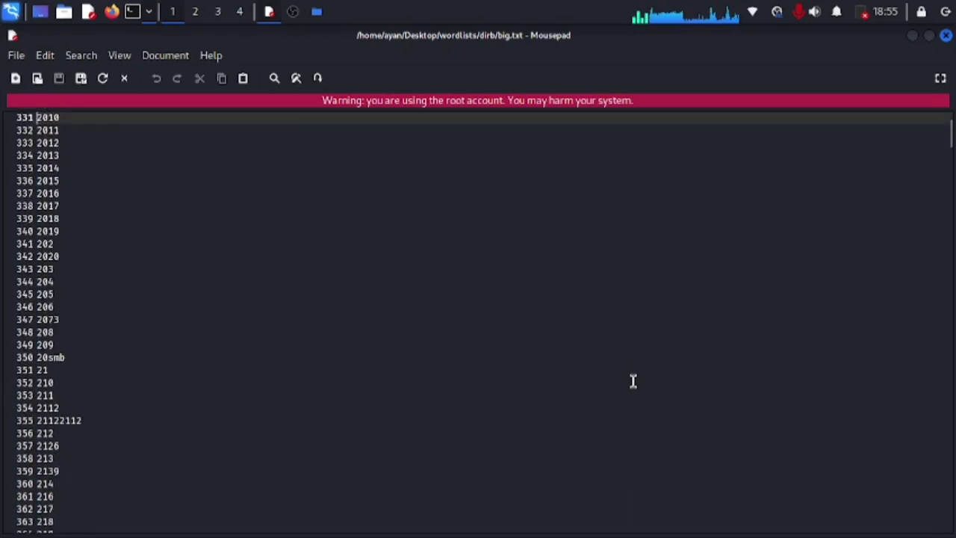
pyautogui.press('pagedown')
pyautogui.press('pagedown')
pyautogui.press('pagedown')
pyautogui.press('pagedown')
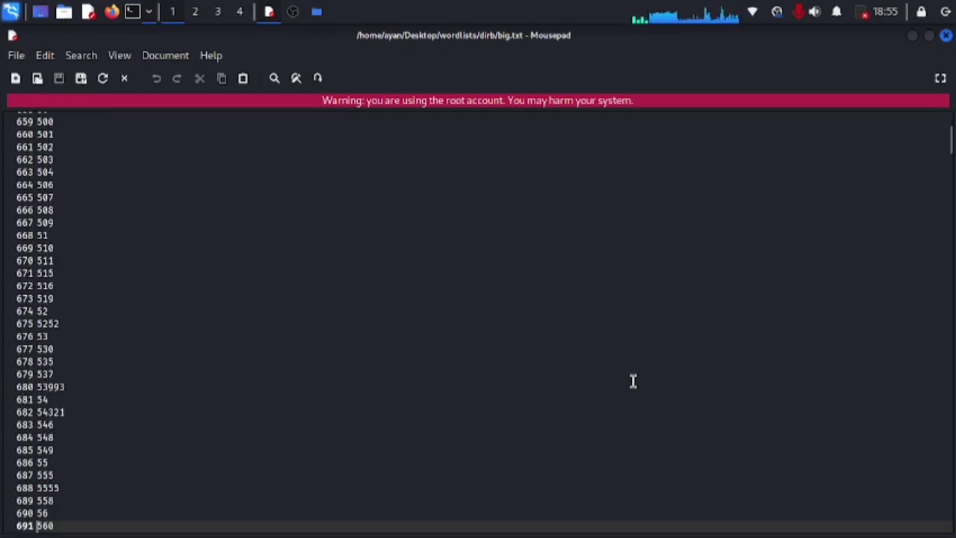
pyautogui.hotkey('ctrl', 'q')
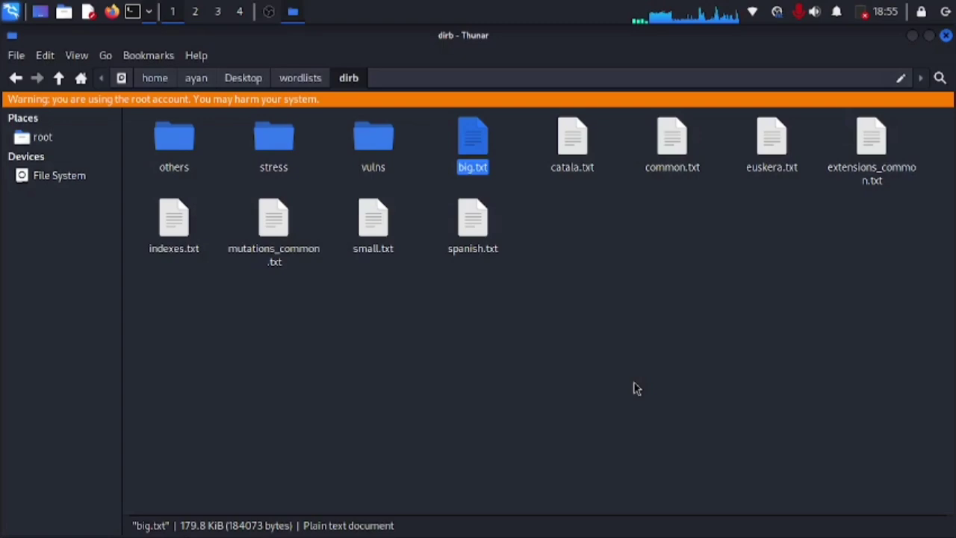
pyautogui.press('Right')
pyautogui.press('Right')
pyautogui.press('Right')
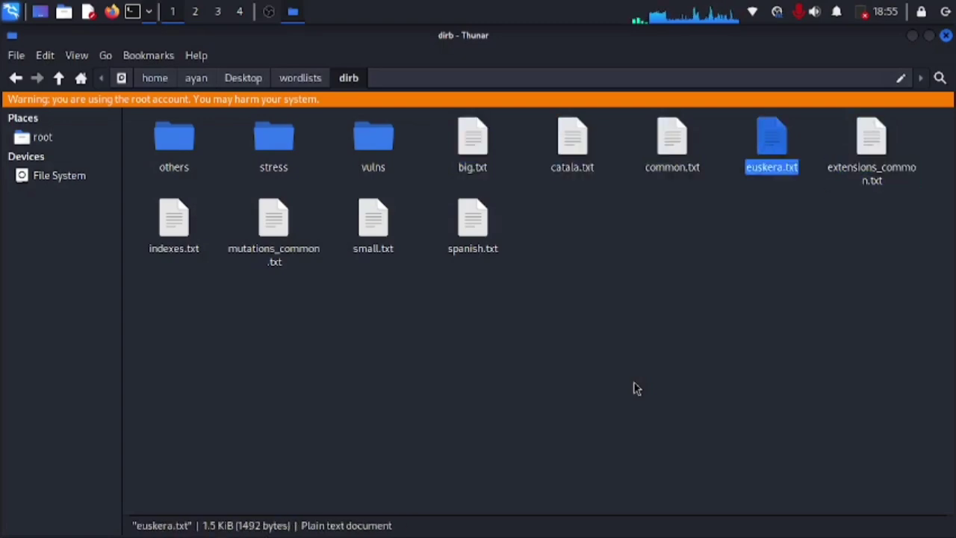
pyautogui.press('Left')
pyautogui.press('Return')
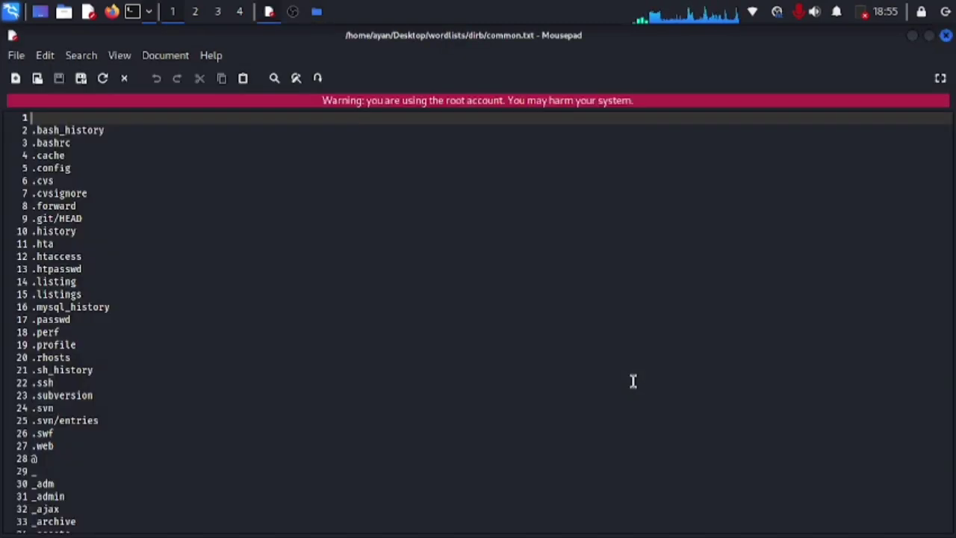
pyautogui.press('pagedown')
pyautogui.press('pagedown')
pyautogui.press('pagedown')
pyautogui.press('pagedown')
pyautogui.press('pagedown')
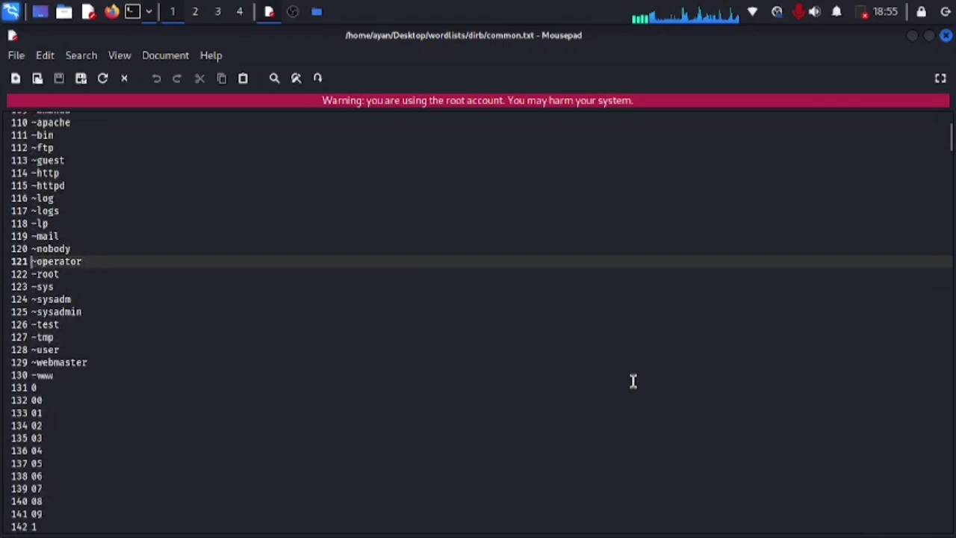
pyautogui.press('pagedown')
pyautogui.press('pageup')
pyautogui.press('pageup')
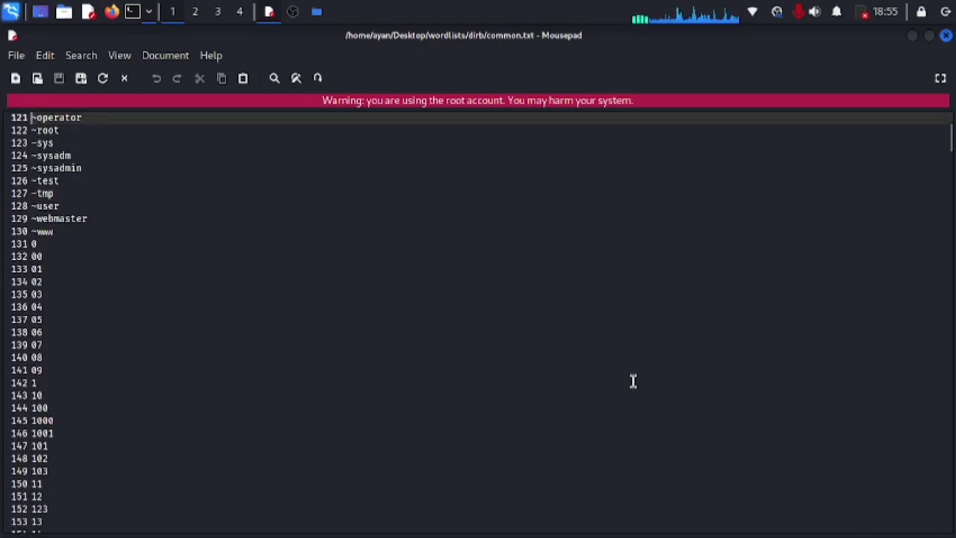
pyautogui.press('pagedown')
pyautogui.press('pagedown')
pyautogui.press('pagedown')
pyautogui.press('pagedown')
pyautogui.press('pagedown')
pyautogui.press('pagedown')
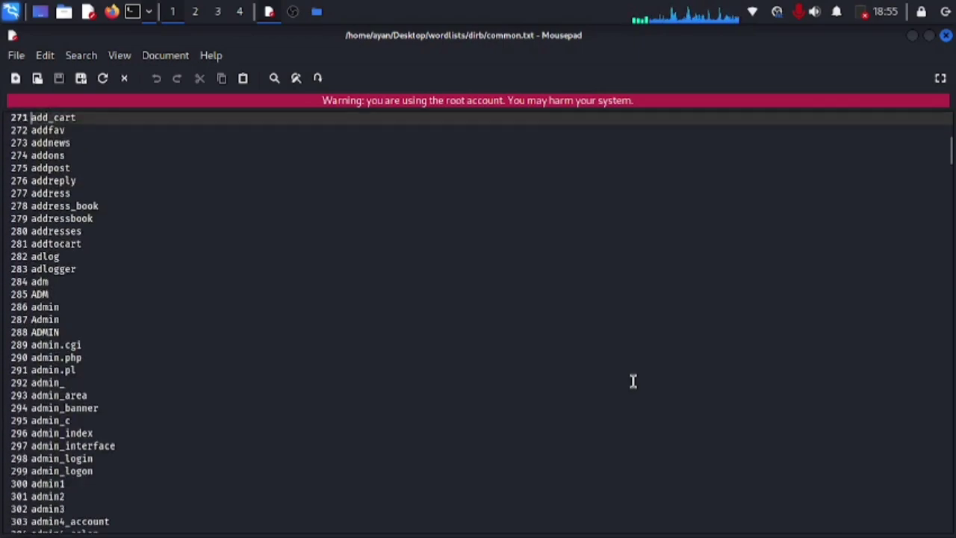
pyautogui.press('pagedown')
pyautogui.press('pagedown')
pyautogui.press('pagedown')
pyautogui.press('pagedown')
pyautogui.press('pagedown')
pyautogui.press('pagedown')
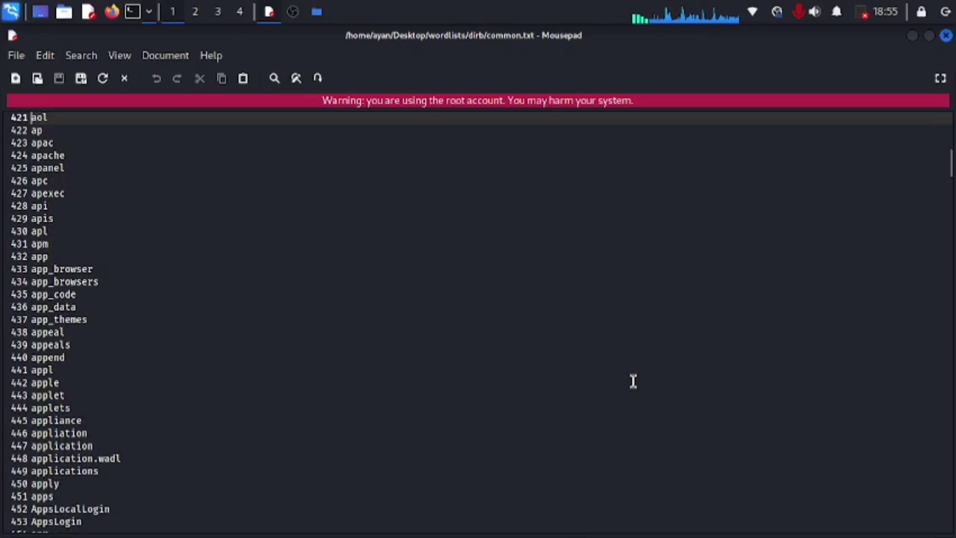
pyautogui.press('pagedown')
pyautogui.press('pagedown')
pyautogui.press('pagedown')
pyautogui.press('pagedown')
pyautogui.press('pagedown')
pyautogui.press('pagedown')
pyautogui.press('pagedown')
pyautogui.press('pagedown')
pyautogui.press('pagedown')
pyautogui.press('pagedown')
pyautogui.press('pagedown')
pyautogui.press('pagedown')
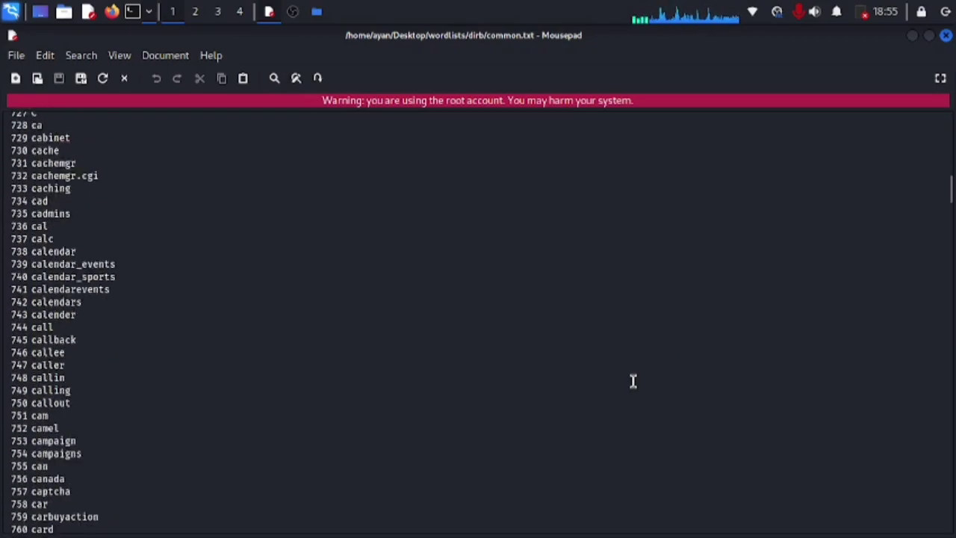
pyautogui.press('pagedown')
pyautogui.press('pagedown')
pyautogui.press('pagedown')
pyautogui.press('pagedown')
pyautogui.press('pagedown')
pyautogui.press('pagedown')
pyautogui.press('pagedown')
pyautogui.press('pagedown')
pyautogui.press('pagedown')
pyautogui.press('pagedown')
pyautogui.press('pagedown')
pyautogui.press('pagedown')
pyautogui.press('pagedown')
pyautogui.press('pagedown')
pyautogui.press('pagedown')
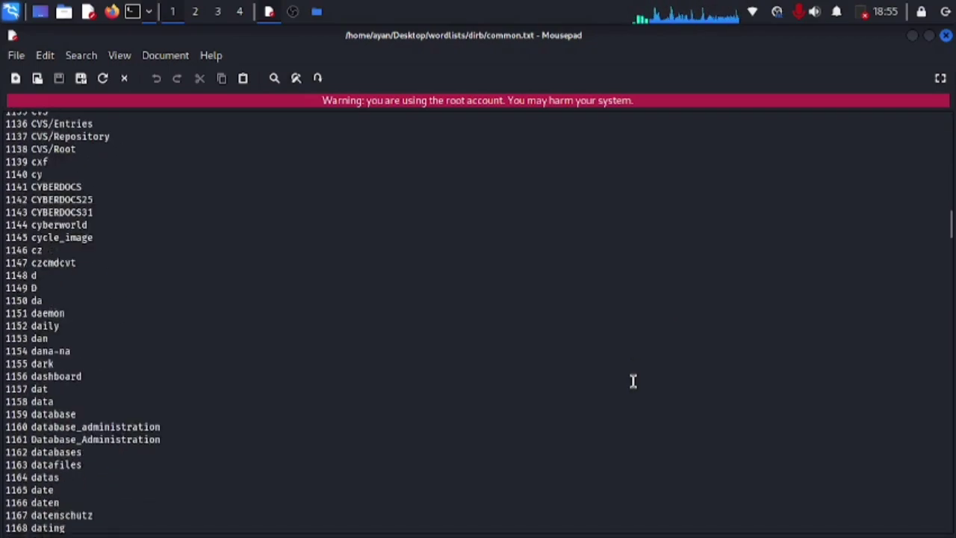
pyautogui.press('pagedown')
pyautogui.press('pagedown')
pyautogui.press('pagedown')
pyautogui.press('pagedown')
pyautogui.press('pagedown')
pyautogui.press('pagedown')
pyautogui.press('pagedown')
pyautogui.press('pagedown')
pyautogui.press('pagedown')
pyautogui.press('pagedown')
pyautogui.press('pagedown')
pyautogui.press('pagedown')
pyautogui.press('pagedown')
pyautogui.press('pagedown')
pyautogui.press('pagedown')
pyautogui.press('pagedown')
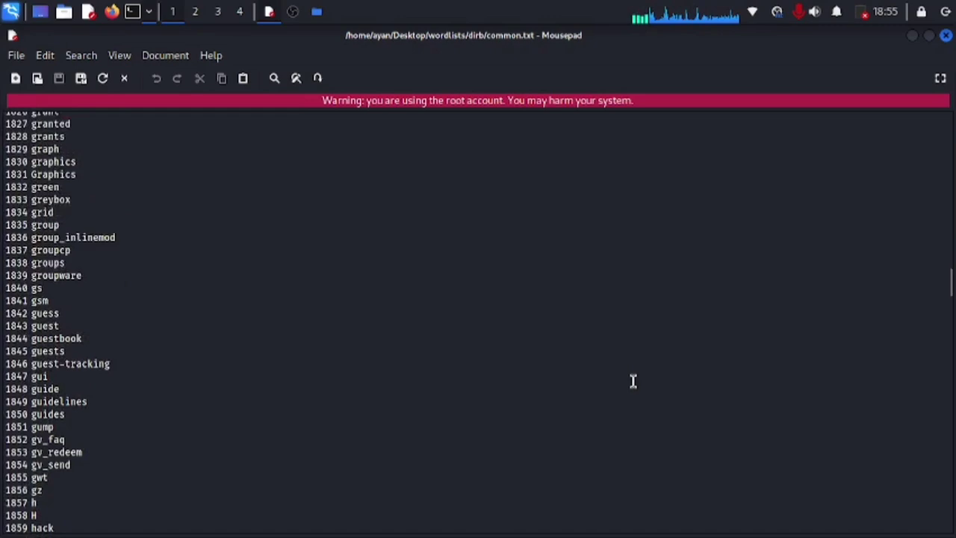
pyautogui.press('pagedown')
pyautogui.press('pagedown')
pyautogui.press('pagedown')
pyautogui.press('pagedown')
pyautogui.press('pagedown')
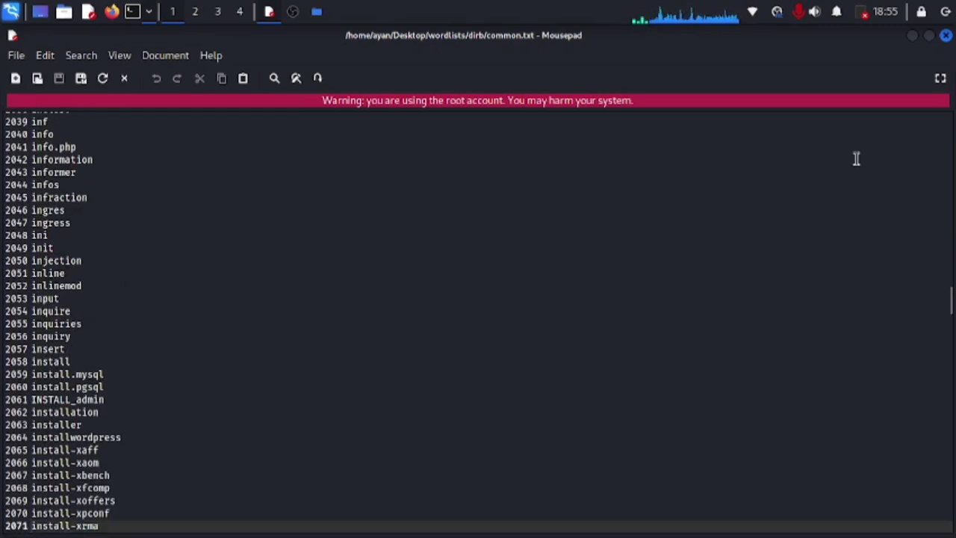
pyautogui.click(945, 35)
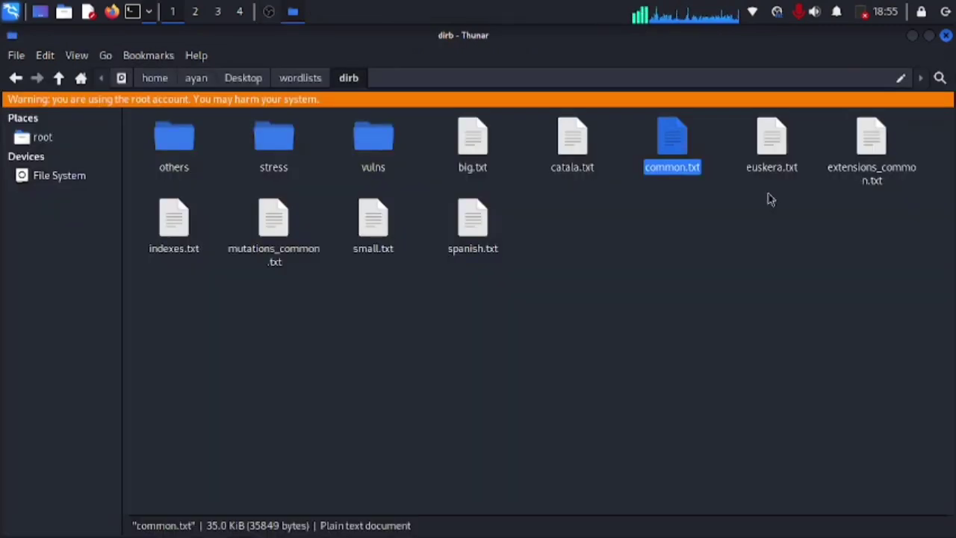
pyautogui.click(584, 312)
pyautogui.press('Left')
pyautogui.press('Left')
pyautogui.press('Left')
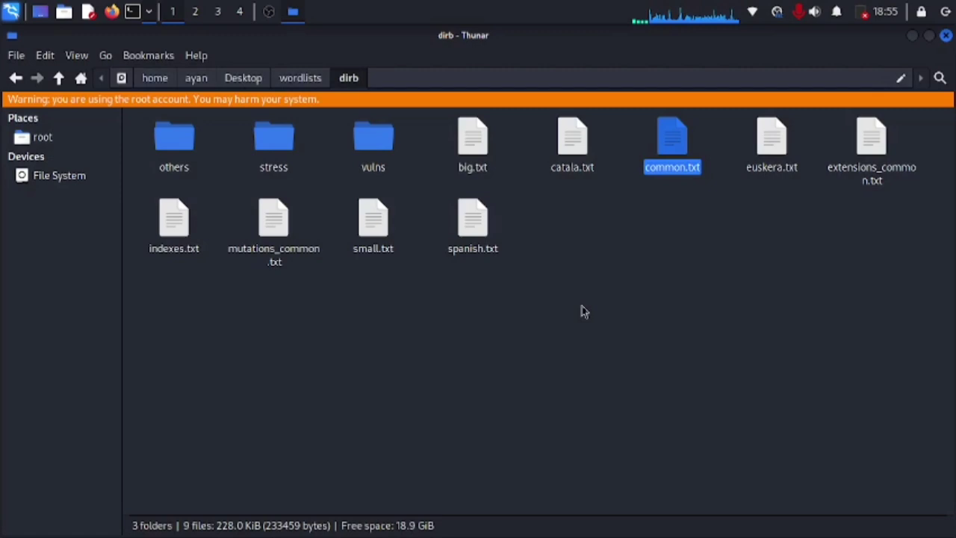
# Step: Open dirb's small.txt in Mousepad and page down to its last line, 960
pyautogui.press('Left')
pyautogui.press('Down')
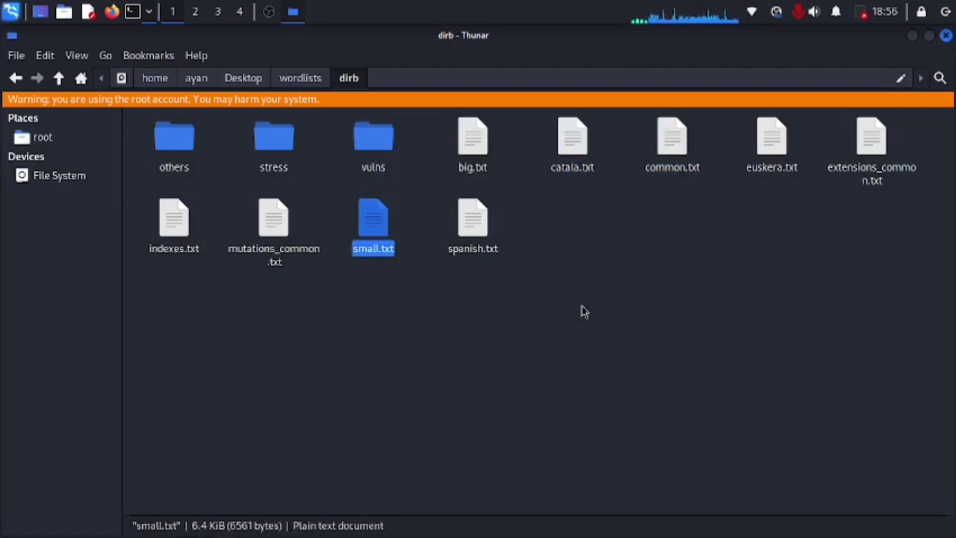
pyautogui.press('Return')
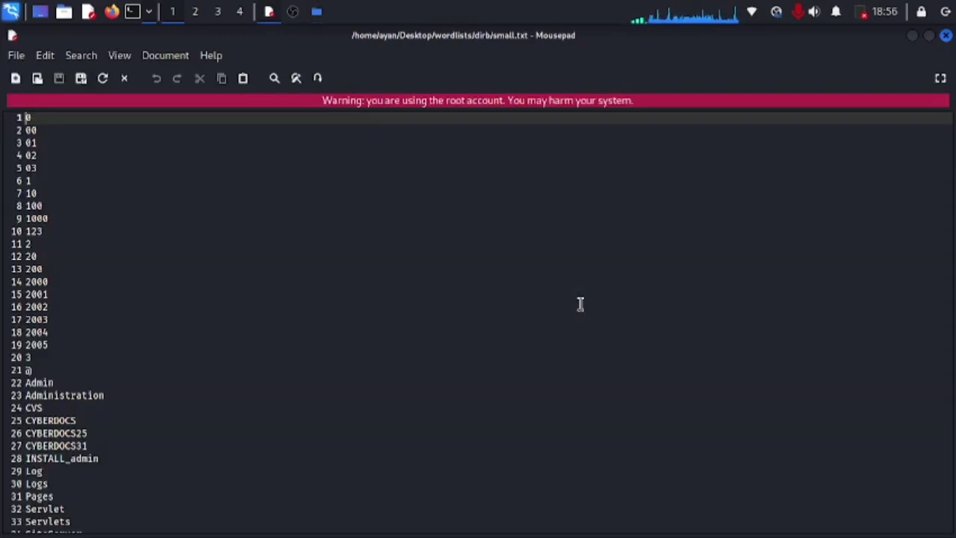
pyautogui.press('pagedown')
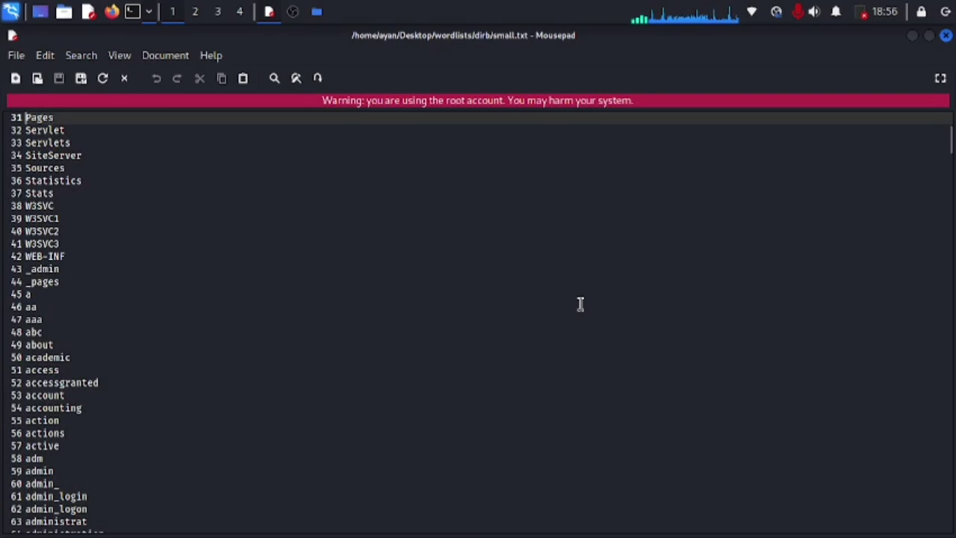
pyautogui.press('pagedown')
pyautogui.press('pagedown')
pyautogui.press('pagedown')
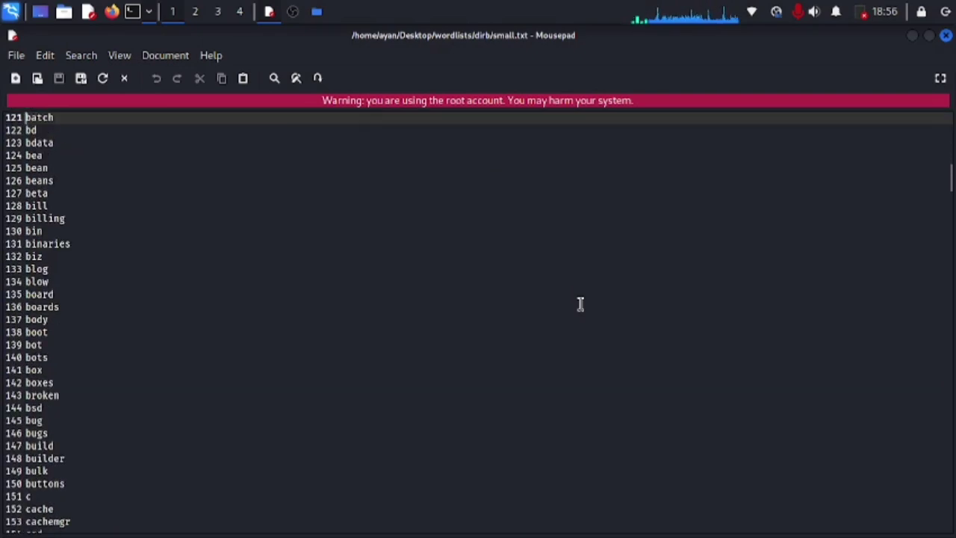
pyautogui.press('pagedown')
pyautogui.press('pagedown')
pyautogui.press('pagedown')
pyautogui.press('pagedown')
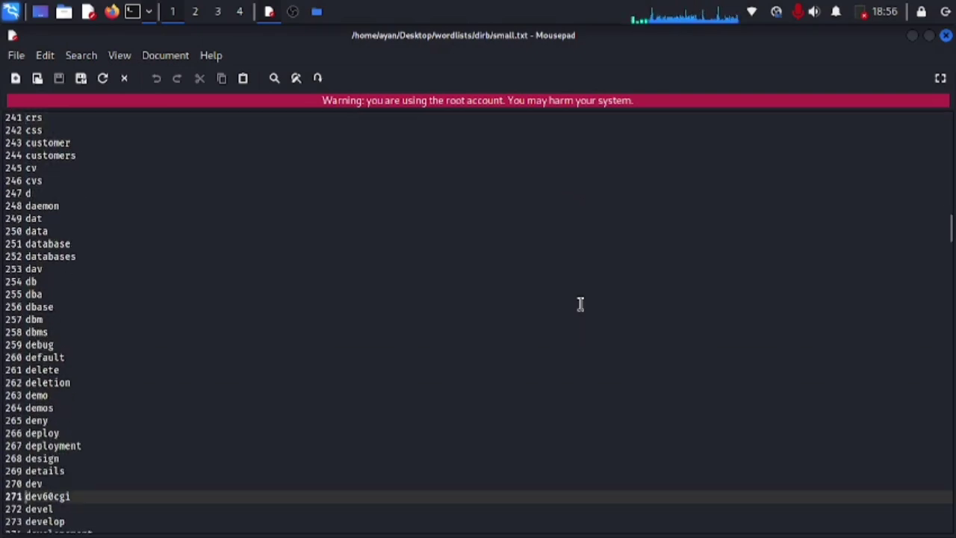
pyautogui.press('pagedown')
pyautogui.press('pagedown')
pyautogui.press('pagedown')
pyautogui.press('pagedown')
pyautogui.press('pagedown')
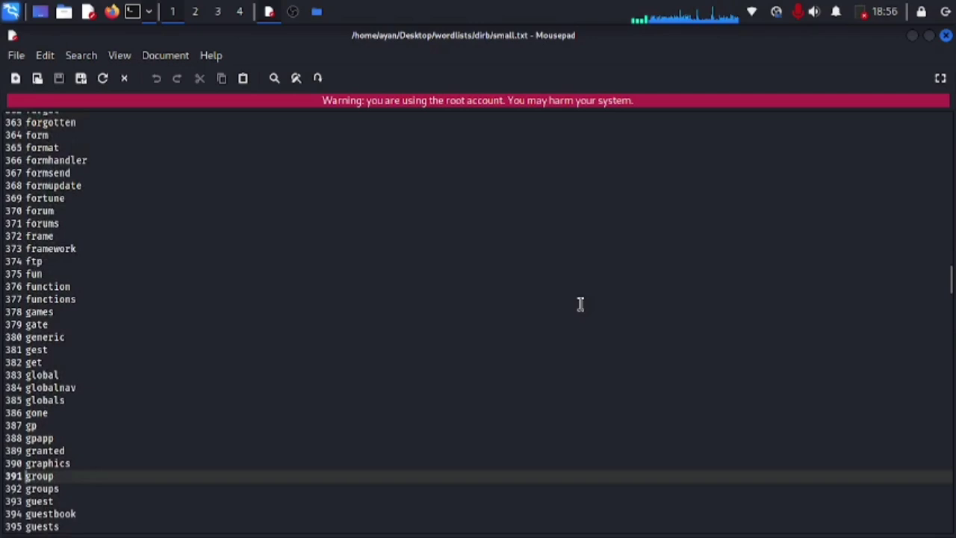
pyautogui.press('pagedown')
pyautogui.press('pagedown')
pyautogui.press('pagedown')
pyautogui.press('pagedown')
pyautogui.press('pagedown')
pyautogui.press('pagedown')
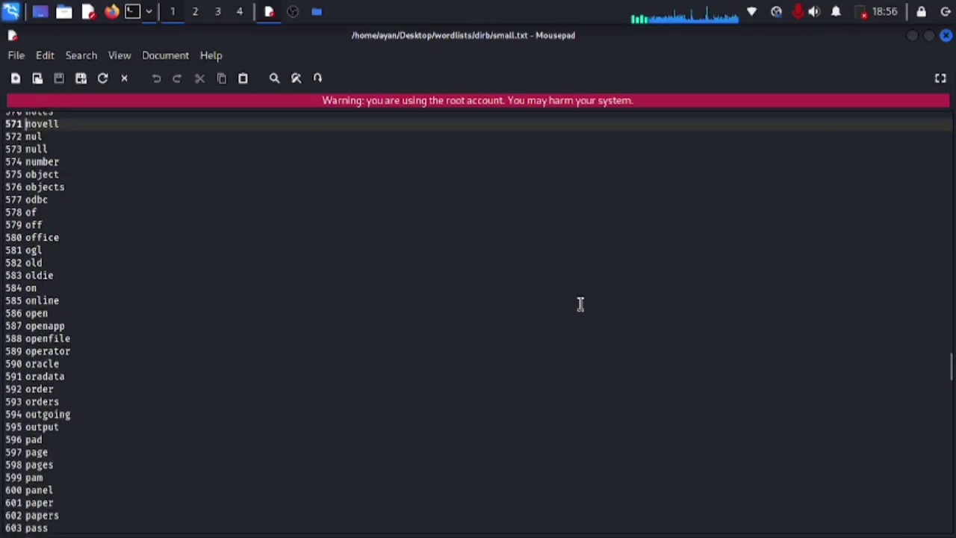
pyautogui.press('pagedown')
pyautogui.press('pagedown')
pyautogui.press('pagedown')
pyautogui.press('pagedown')
pyautogui.press('pagedown')
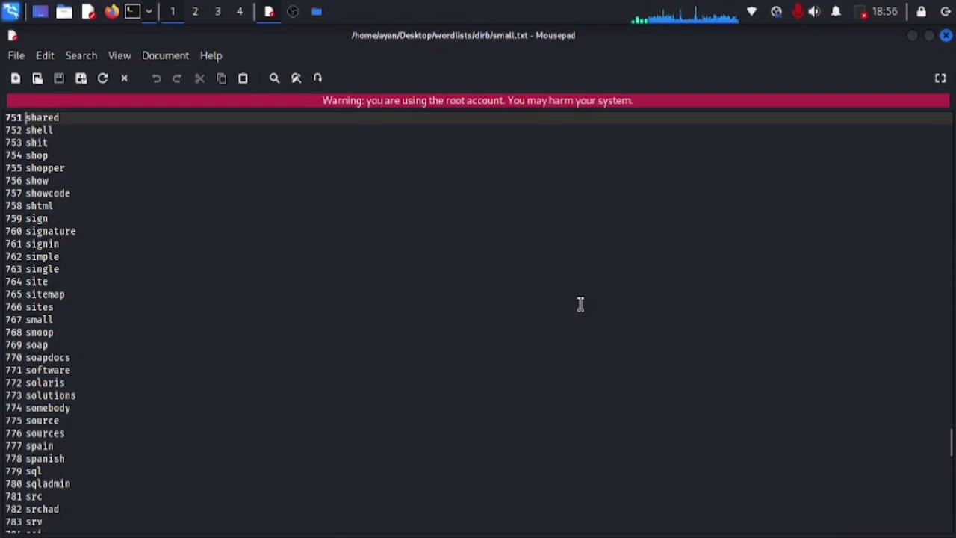
pyautogui.press('pagedown')
pyautogui.press('pagedown')
pyautogui.press('pagedown')
pyautogui.press('pagedown')
pyautogui.press('pagedown')
pyautogui.press('pagedown')
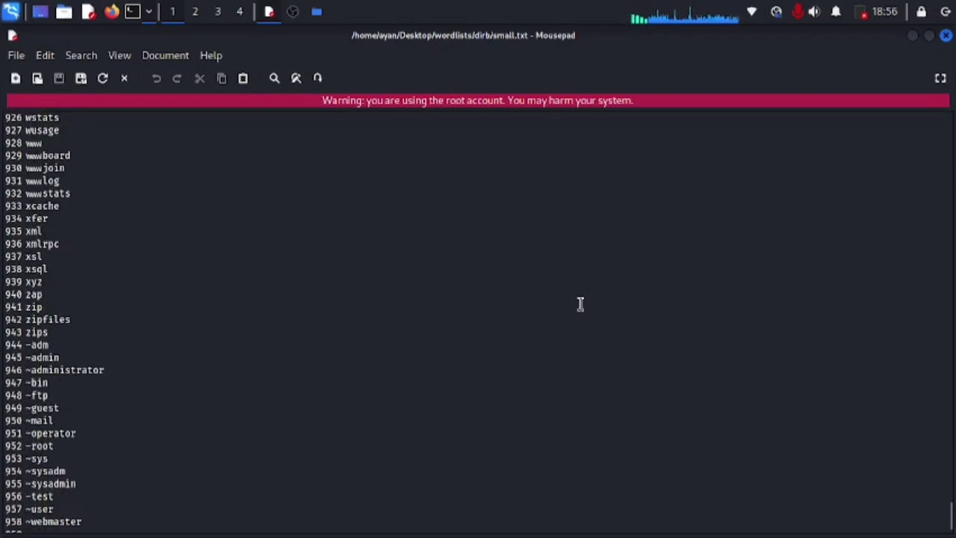
pyautogui.press('pagedown')
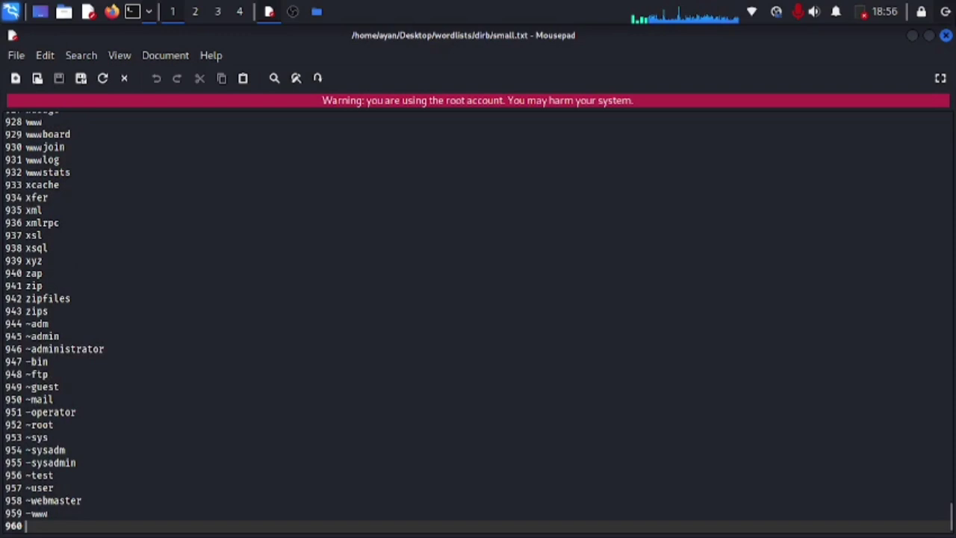
# Step: Close small.txt and look inside the vulns, stress and others folders
pyautogui.click(946, 36)
pyautogui.click(505, 294)
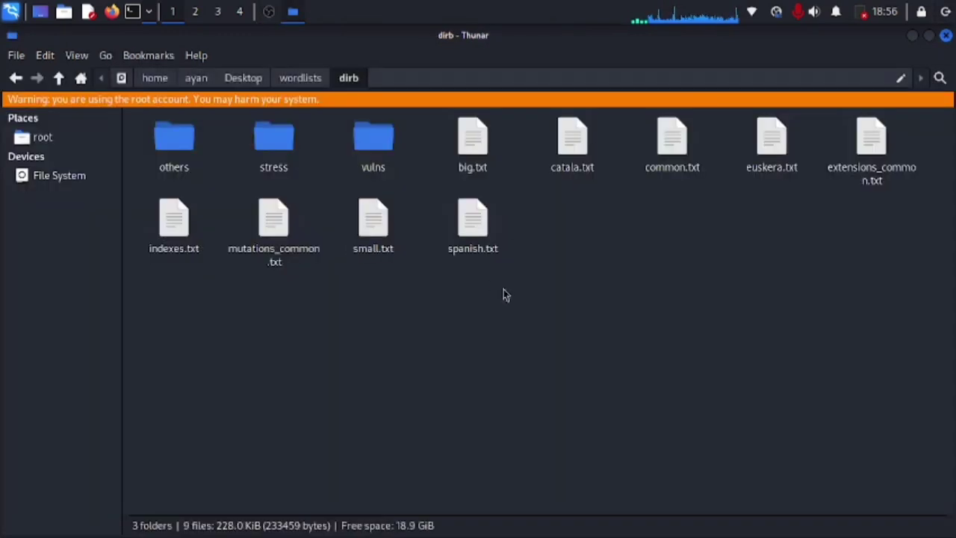
pyautogui.click(377, 159)
pyautogui.doubleClick(377, 158)
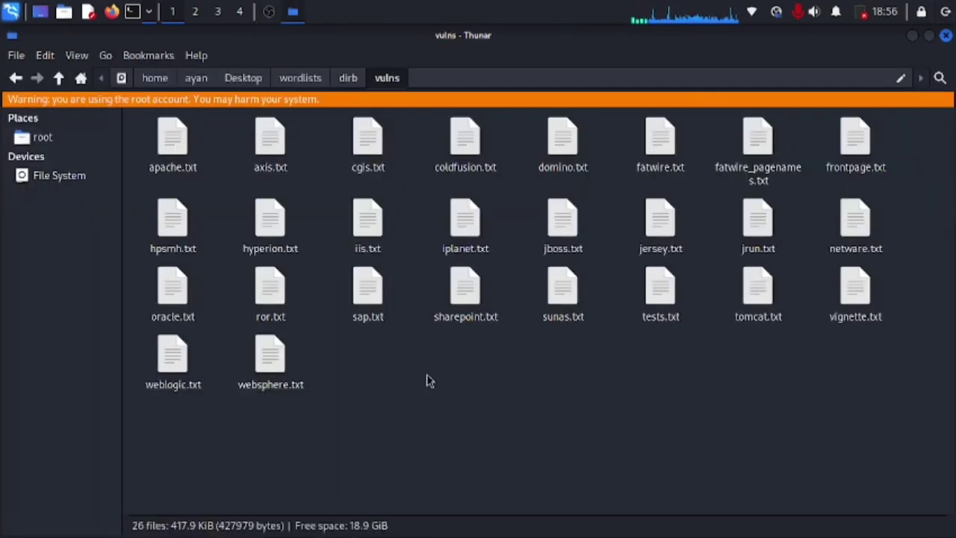
pyautogui.press('BackSpace')
pyautogui.press('Left')
pyautogui.press('Return')
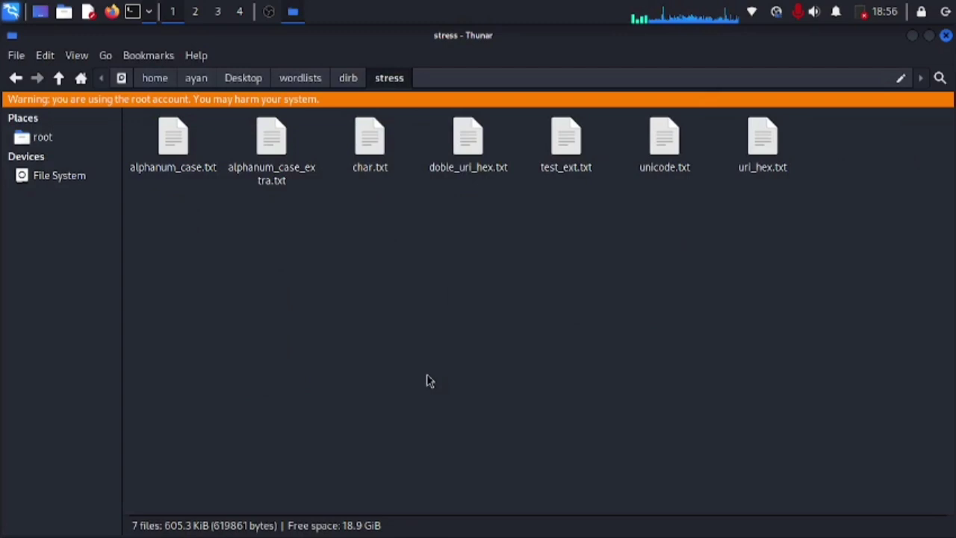
pyautogui.press('BackSpace')
pyautogui.press('Left')
pyautogui.press('Return')
pyautogui.press('BackSpace')
# Step: Browse the dirbuster, fern-wifi and legion wordlist folders, returning to wordlists each time
pyautogui.press('BackSpace')
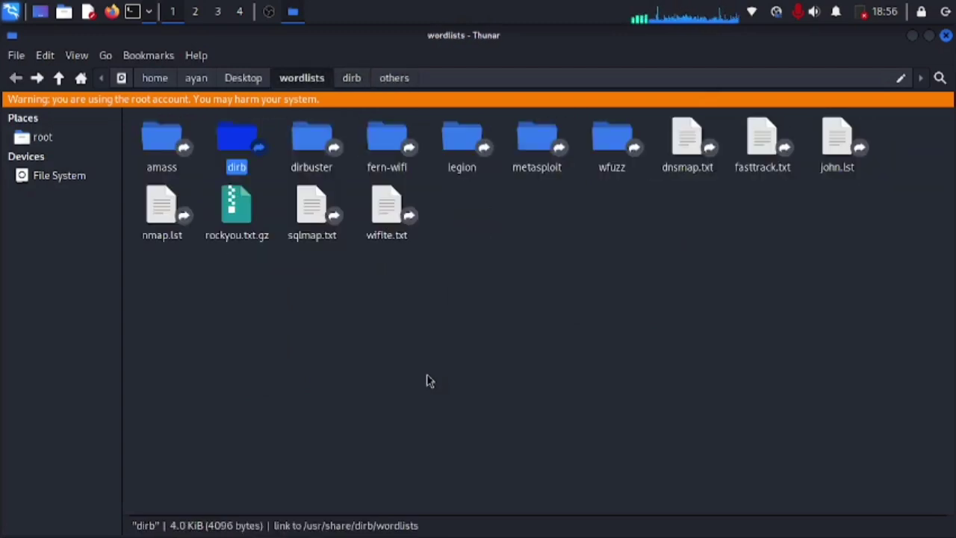
pyautogui.press('Right')
pyautogui.press('Return')
pyautogui.press('BackSpace')
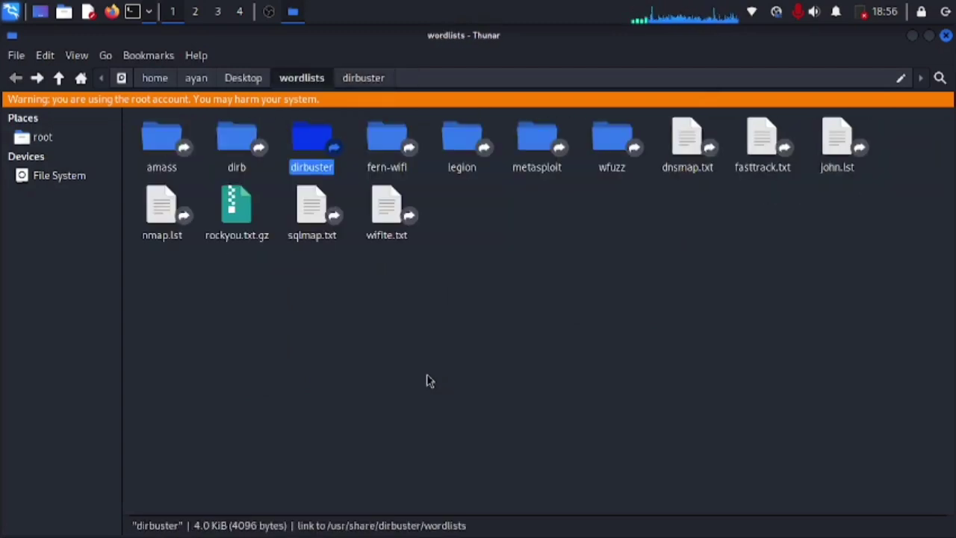
pyautogui.press('Right')
pyautogui.press('Return')
pyautogui.press('BackSpace')
pyautogui.press('Right')
pyautogui.press('Return')
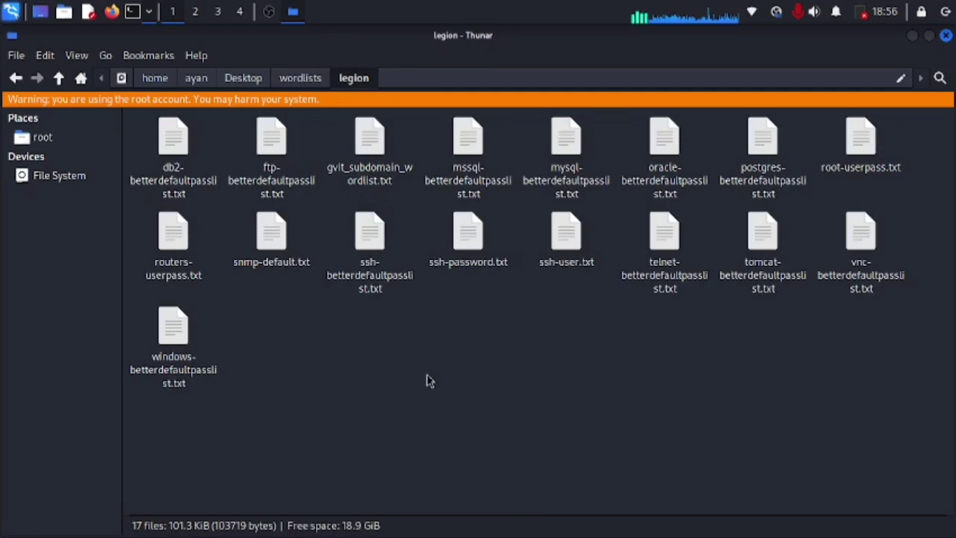
pyautogui.press('BackSpace')
pyautogui.press('Return')
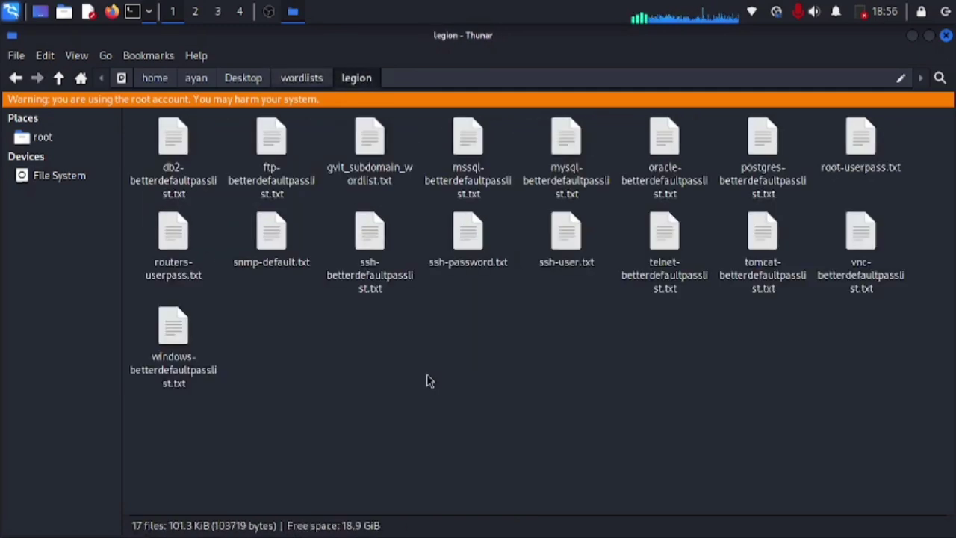
pyautogui.press('BackSpace')
# Step: Open the metasploit folder and jump to its last file, wp-exploitable-themes.txt
pyautogui.press('Right')
pyautogui.press('Return')
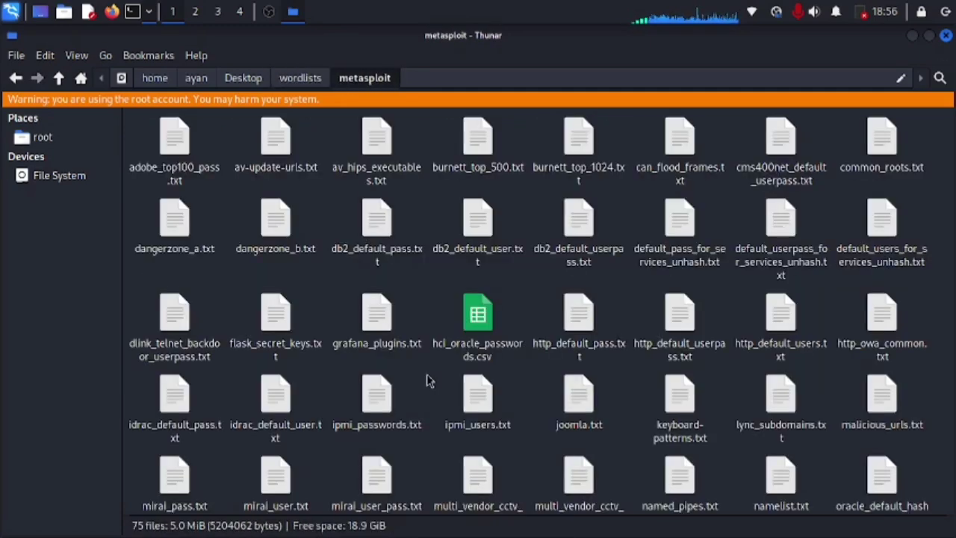
pyautogui.press('Down')
pyautogui.press('Down')
pyautogui.press('End')
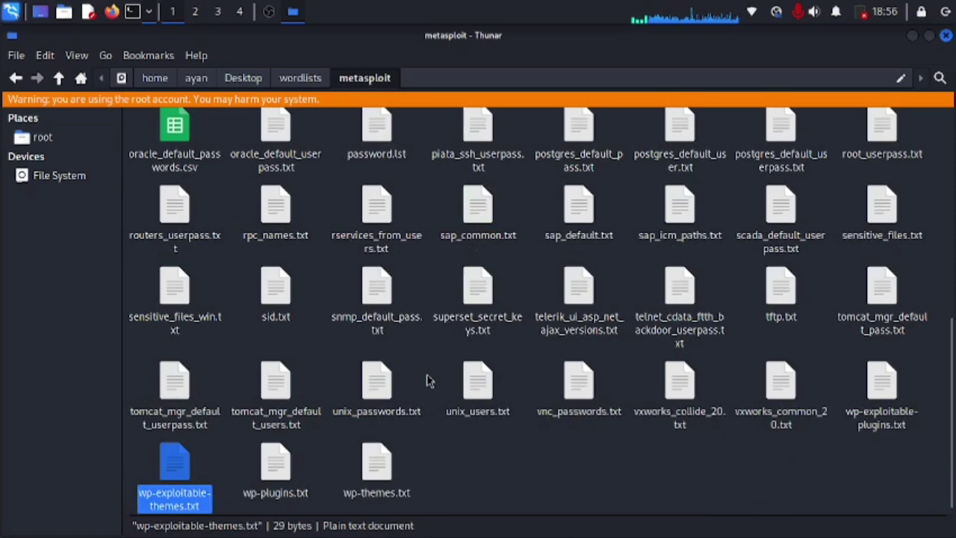
pyautogui.press('BackSpace')
# Step: Open wfuzz and browse its general, Injections and others subfolders
pyautogui.press('Right')
pyautogui.press('Return')
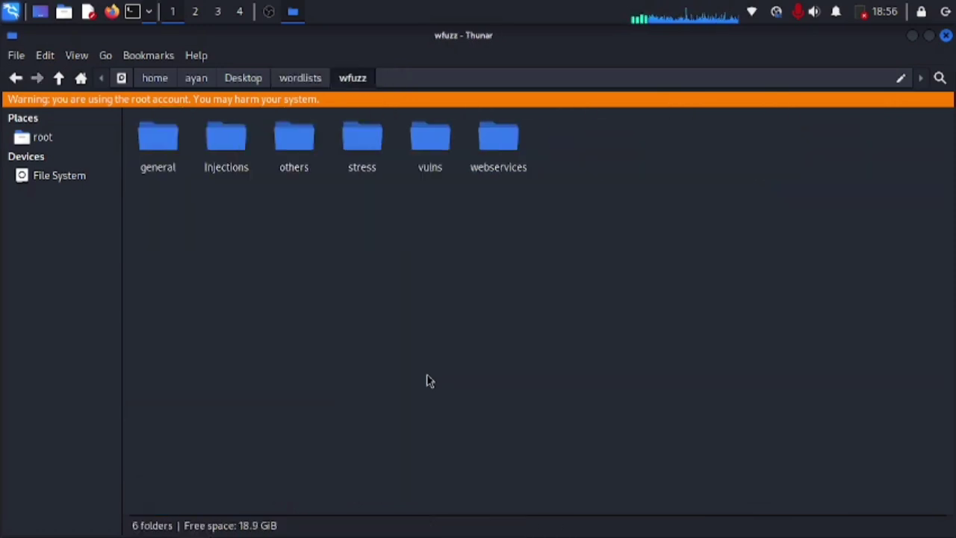
pyautogui.press('Down')
pyautogui.press('Return')
pyautogui.press('BackSpace')
pyautogui.press('Right')
pyautogui.press('Return')
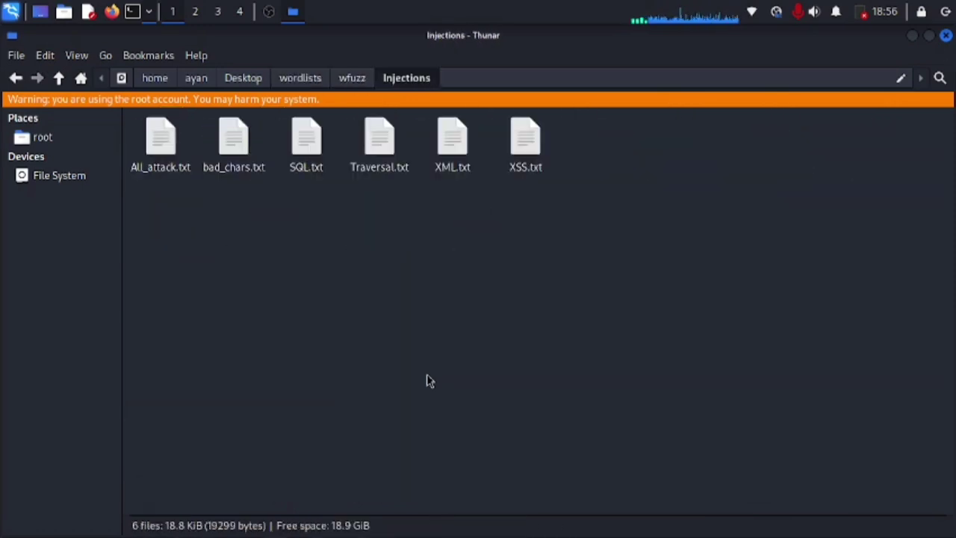
pyautogui.press('BackSpace')
pyautogui.press('Right')
pyautogui.press('Return')
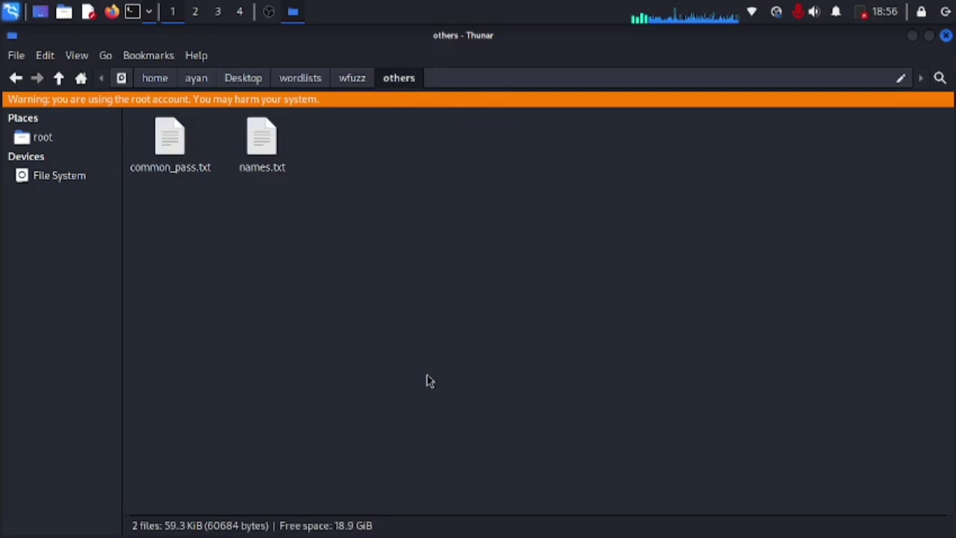
pyautogui.press('BackSpace')
# Step: Browse the wfuzz stress, webservices and vulns subfolders, then return to wordlists
pyautogui.press('Right')
pyautogui.press('Return')
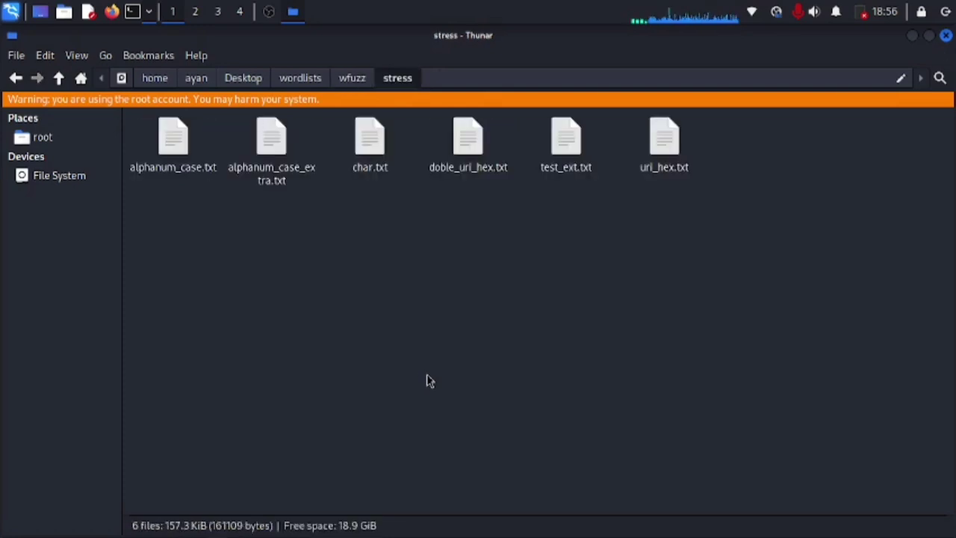
pyautogui.press('BackSpace')
pyautogui.press('Right')
pyautogui.press('Right')
pyautogui.press('Return')
pyautogui.press('BackSpace')
pyautogui.press('Left')
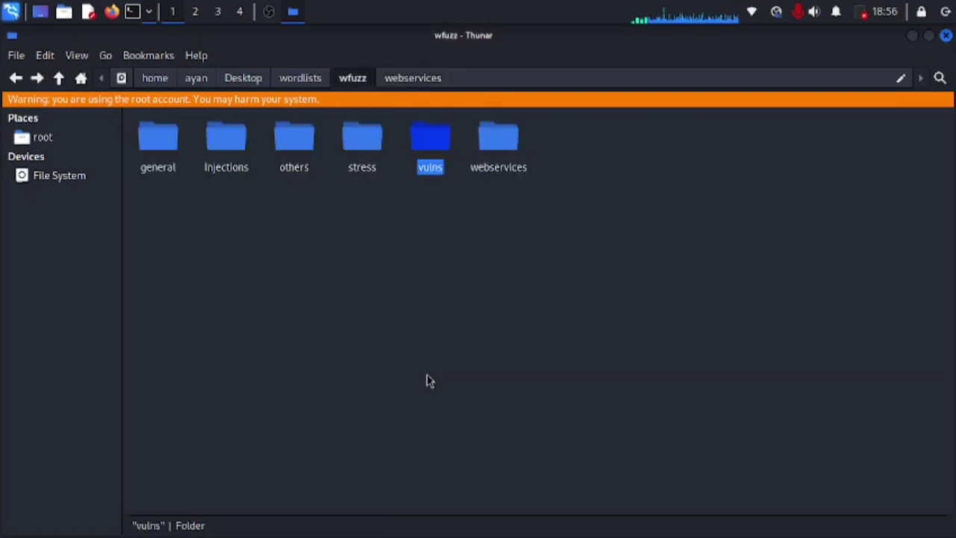
pyautogui.press('Return')
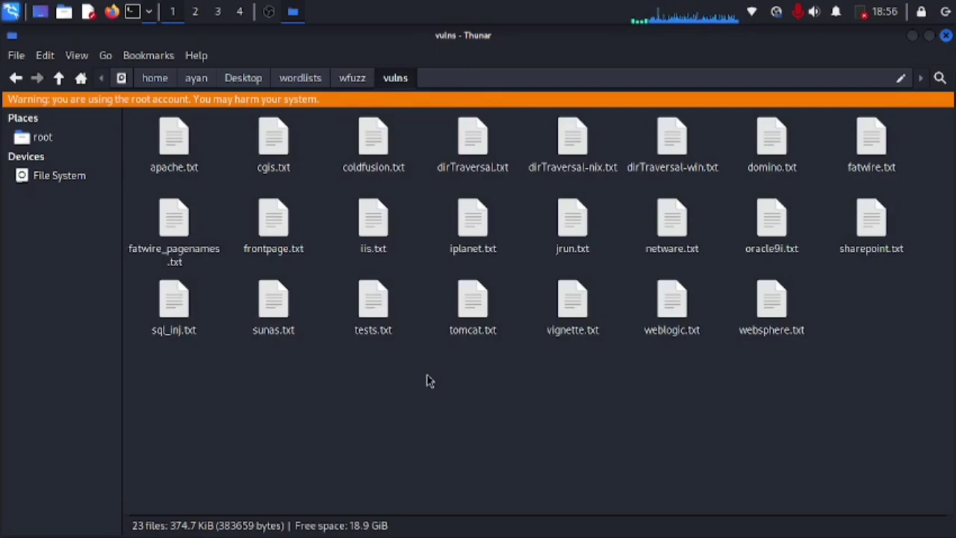
pyautogui.press('BackSpace')
pyautogui.press('BackSpace')
# Step: Open fasttrack.txt in Mousepad, page to its end, and close it
pyautogui.press('Right')
pyautogui.press('Right')
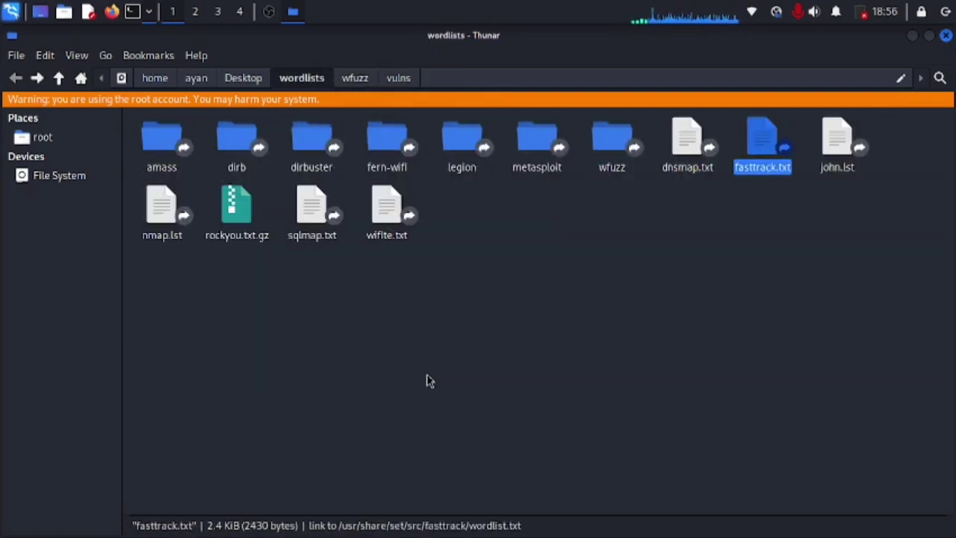
pyautogui.press('Return')
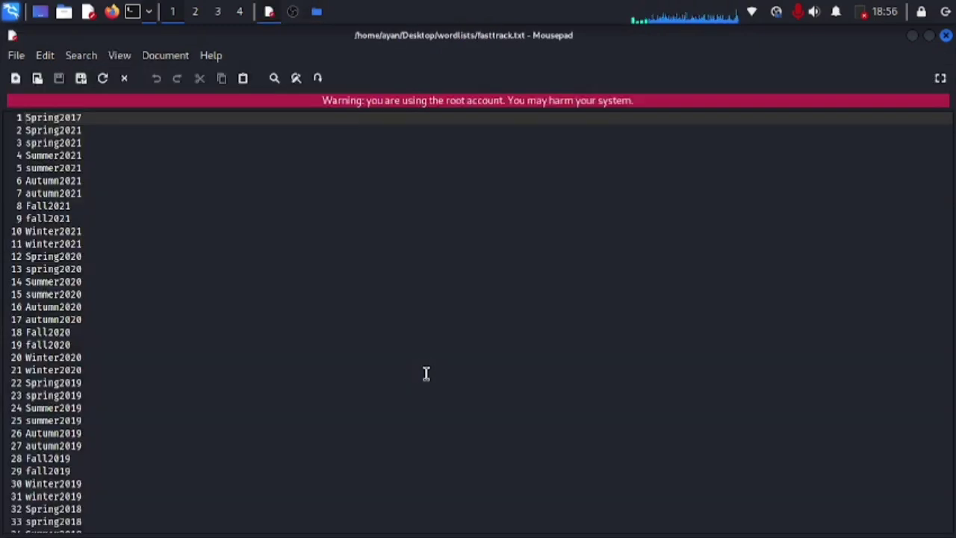
pyautogui.press('pagedown')
pyautogui.press('pagedown')
pyautogui.press('pagedown')
pyautogui.press('pagedown')
pyautogui.press('pagedown')
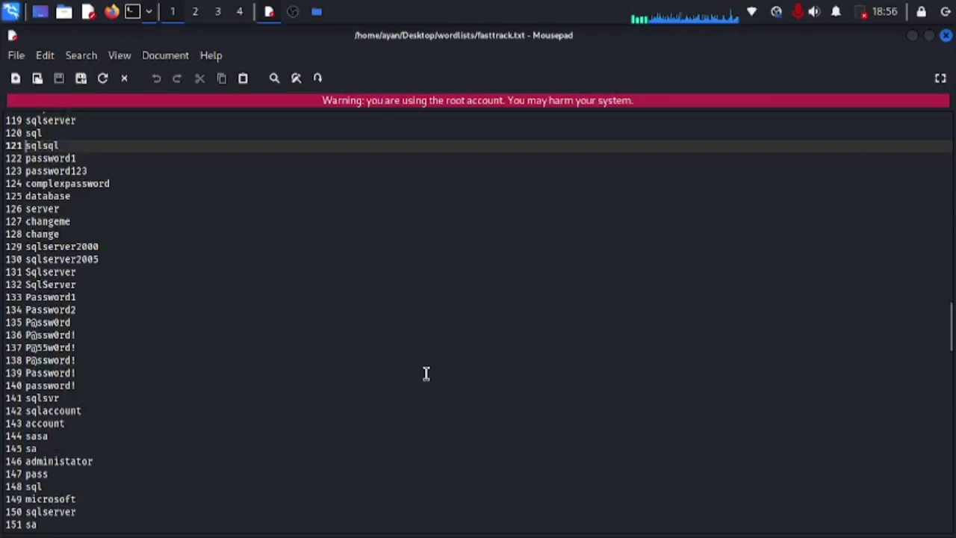
pyautogui.press('pagedown')
pyautogui.press('pagedown')
pyautogui.press('pagedown')
pyautogui.press('pagedown')
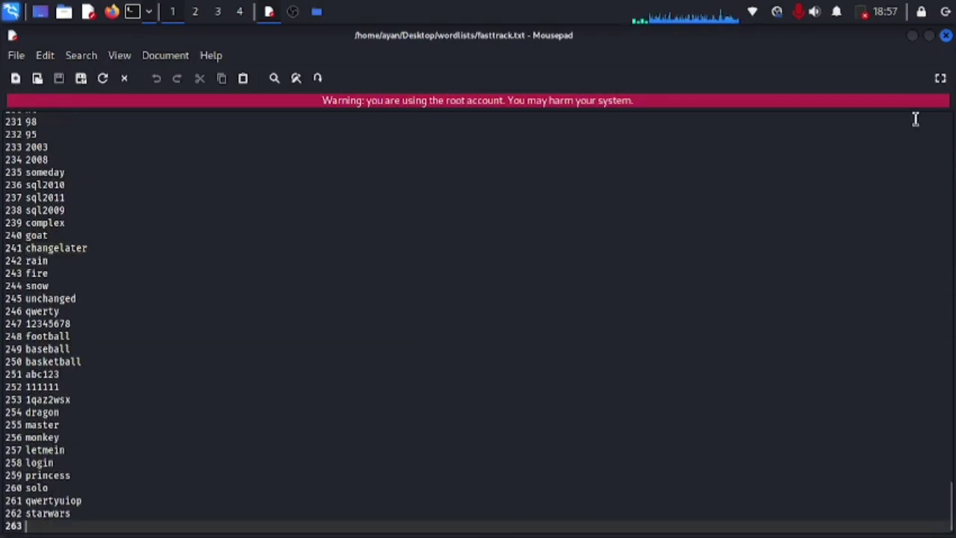
pyautogui.click(947, 36)
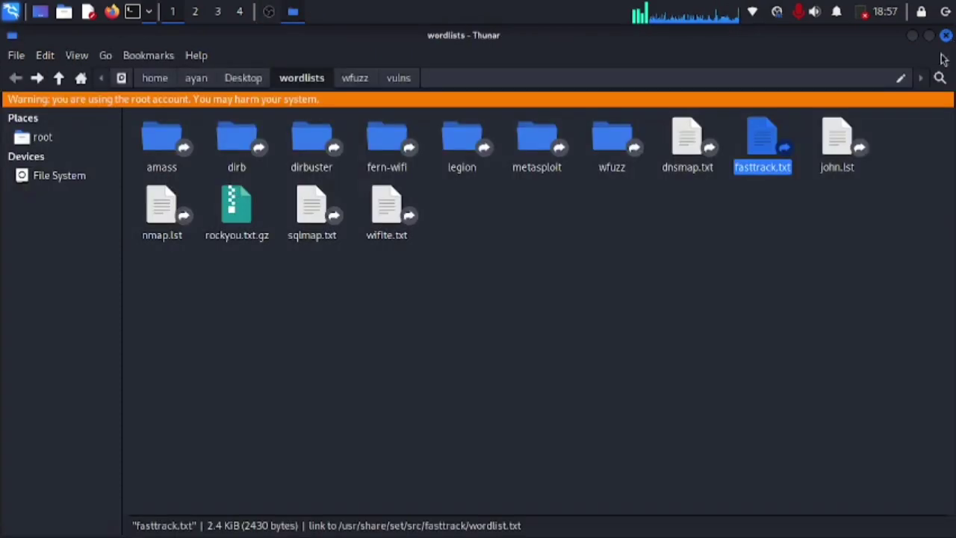
# Step: Open wifite.txt, scroll down to line 2671, close it, and select rockyou.txt.gz
pyautogui.click(837, 217)
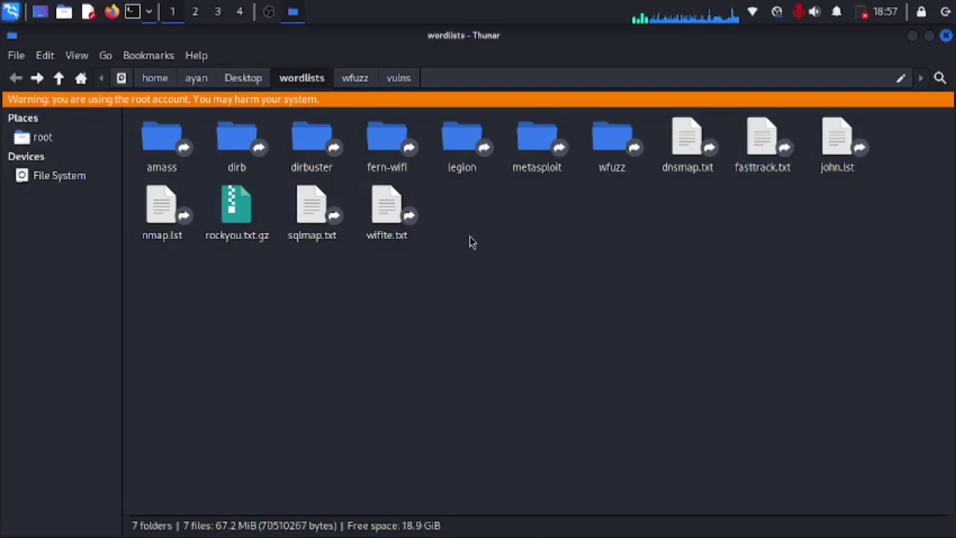
pyautogui.doubleClick(378, 224)
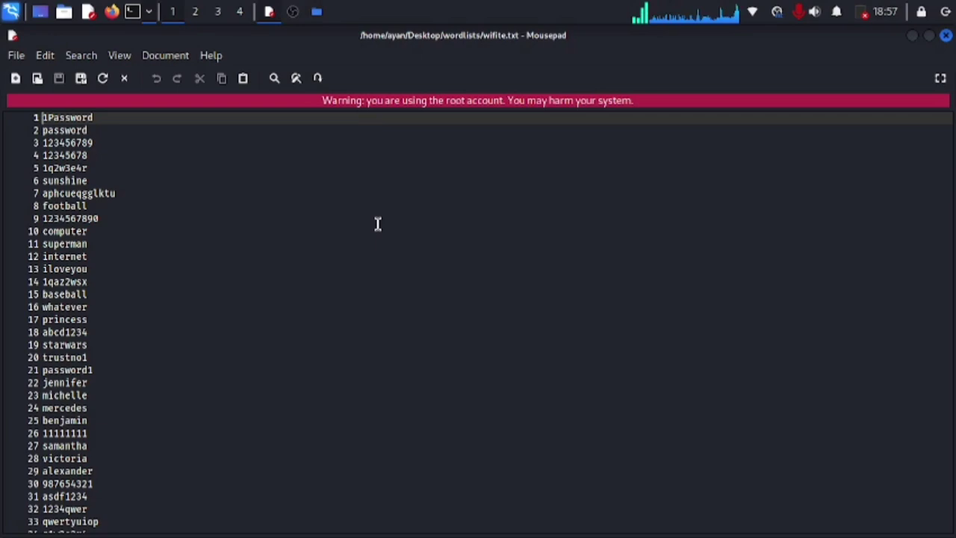
pyautogui.scroll(-10, 378, 224)
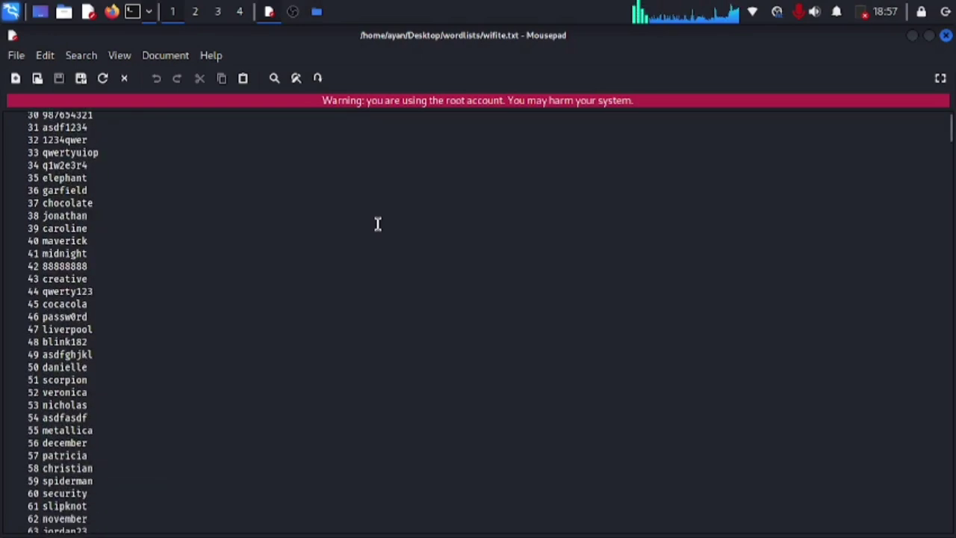
pyautogui.scroll(-20, 378, 224)
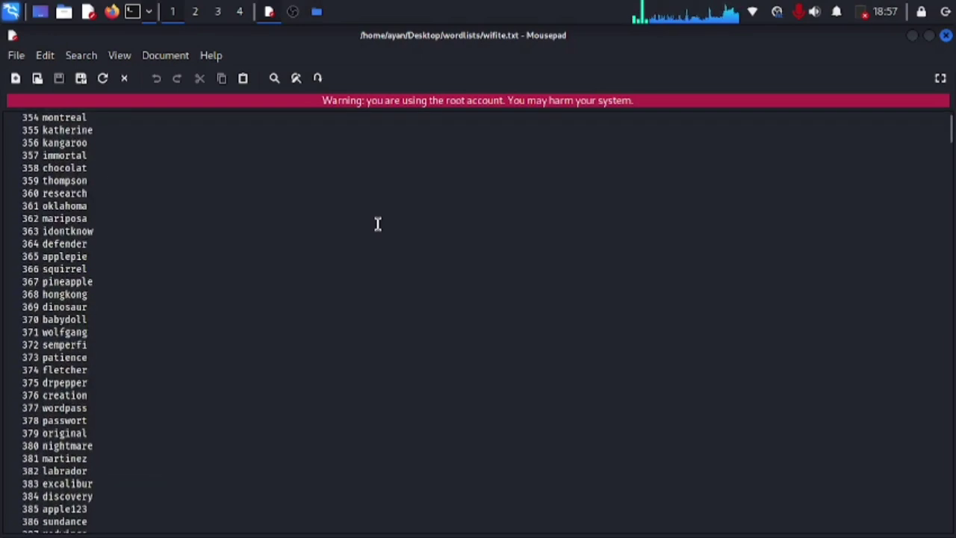
pyautogui.scroll(-20, 378, 224)
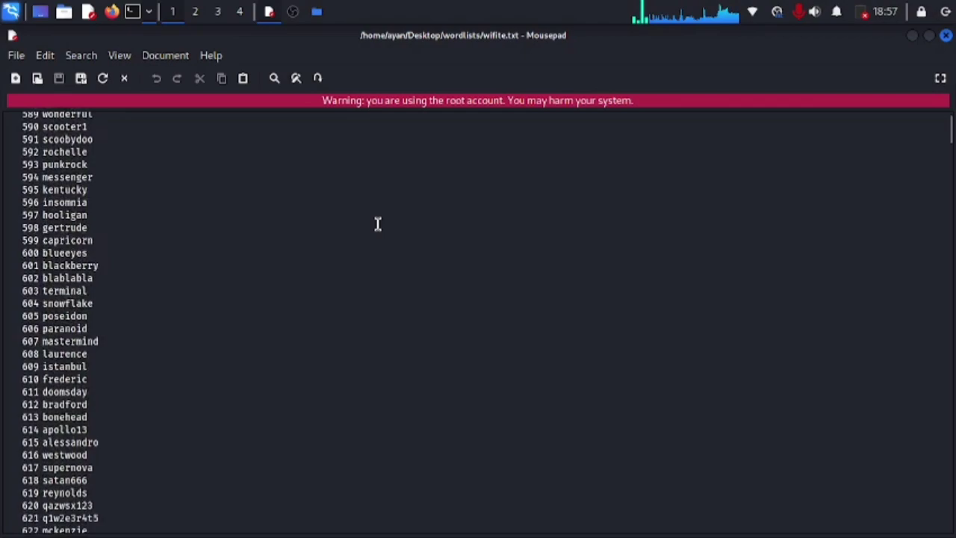
pyautogui.scroll(-20, 378, 225)
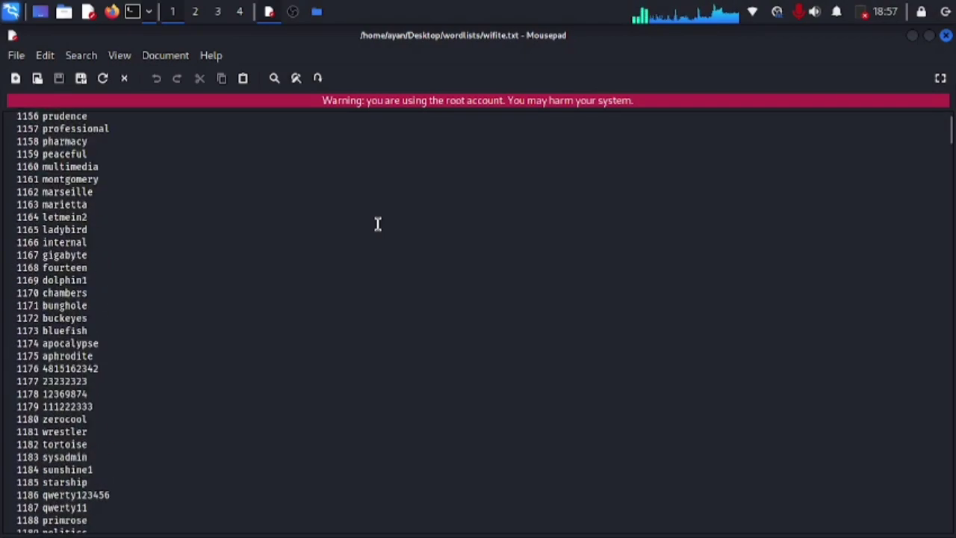
pyautogui.scroll(-20, 378, 224)
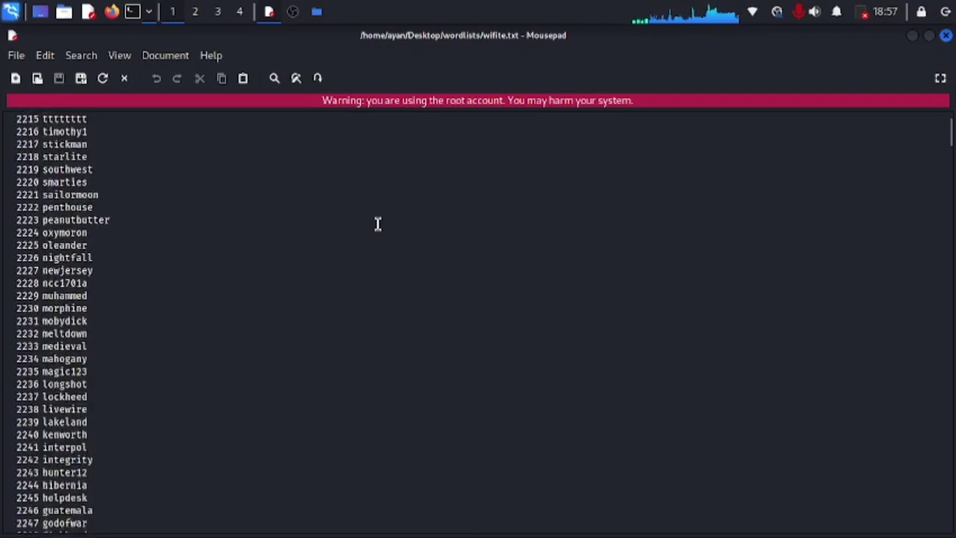
pyautogui.scroll(-20, 378, 224)
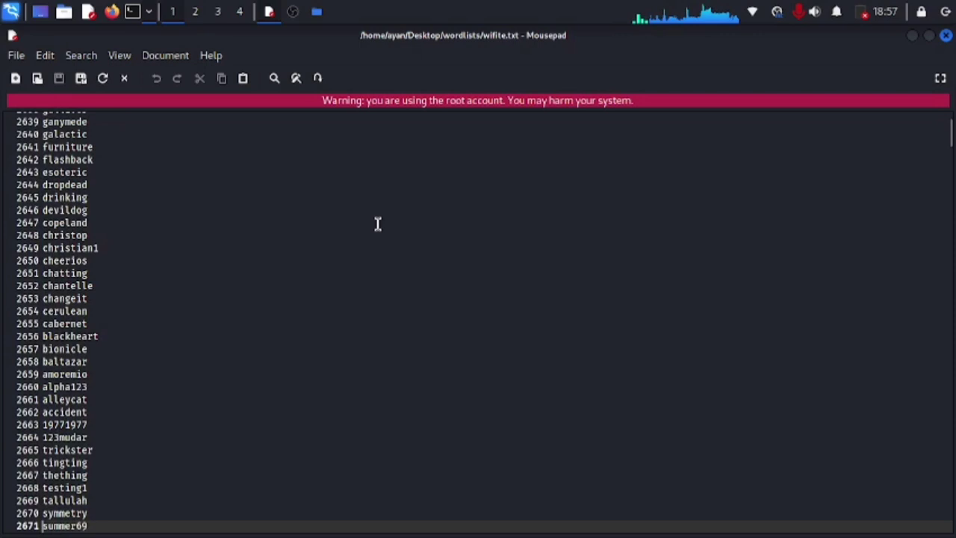
pyautogui.click(946, 37)
pyautogui.click(256, 234)
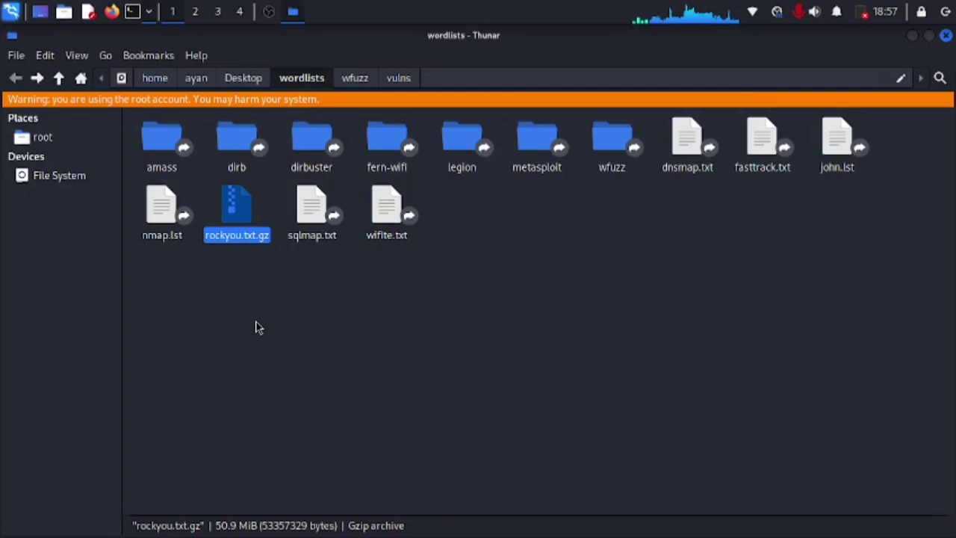
# Step: Extract rockyou.txt.gz here in the wordlists folder
pyautogui.click(302, 303)
pyautogui.rightClick(242, 215)
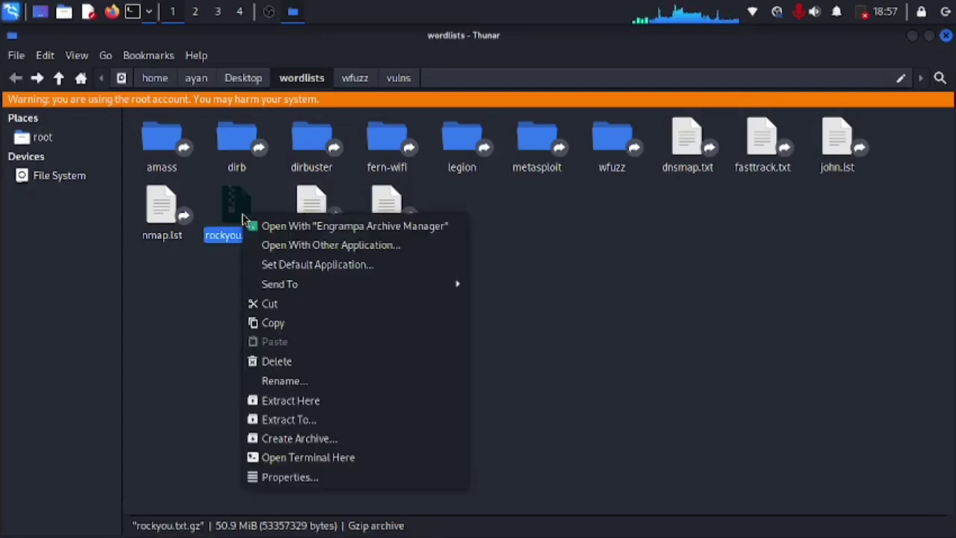
pyautogui.click(363, 402)
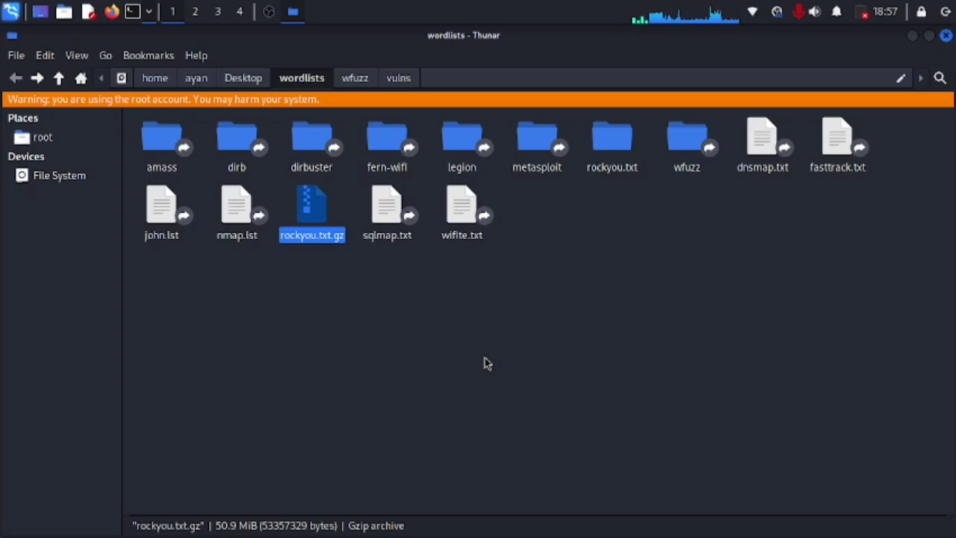
# Step: Refresh the wordlists view via the Desktop breadcrumb so rockyou.txt appears
pyautogui.rightClick(484, 364)
pyautogui.click(392, 343)
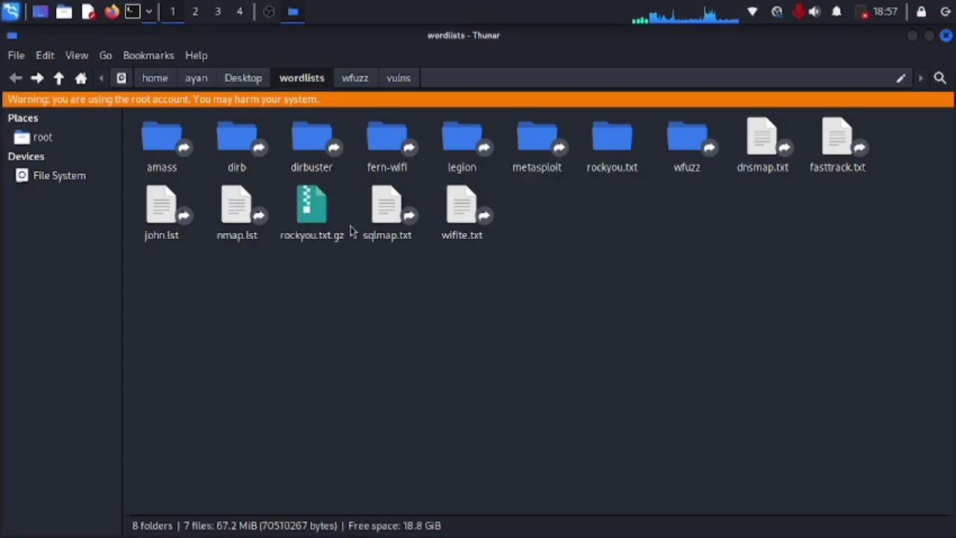
pyautogui.click(258, 80)
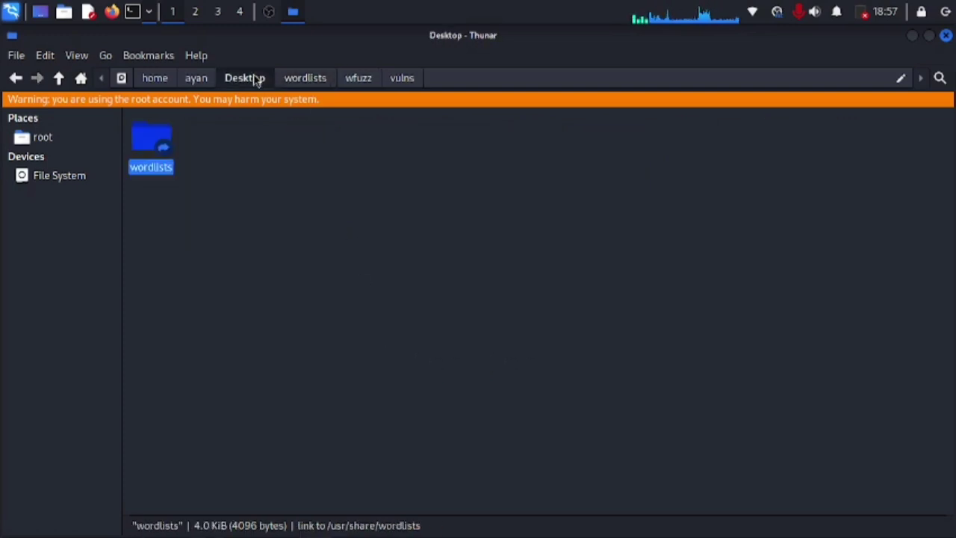
pyautogui.click(303, 80)
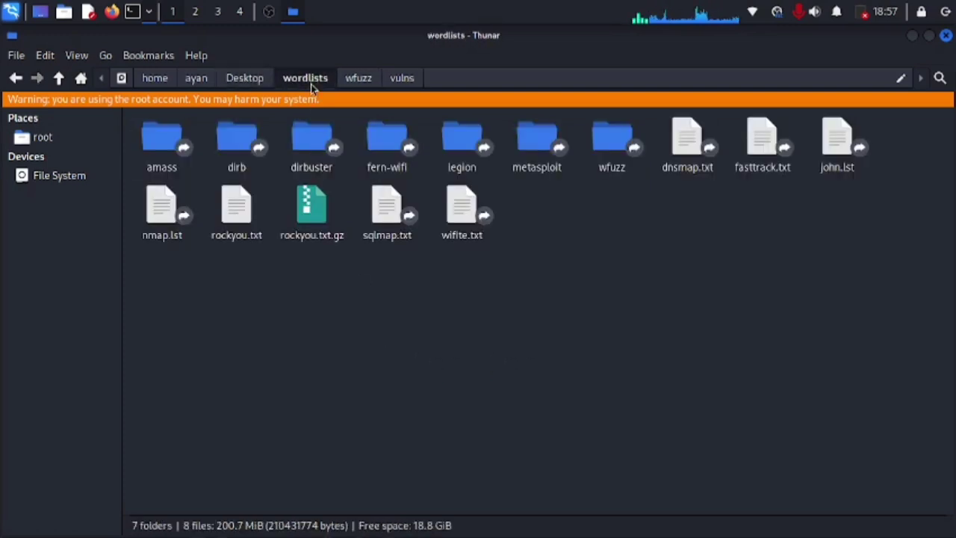
# Step: Open the 133.4 MiB rockyou.txt with Mousepad
pyautogui.rightClick(240, 216)
pyautogui.click(270, 226)
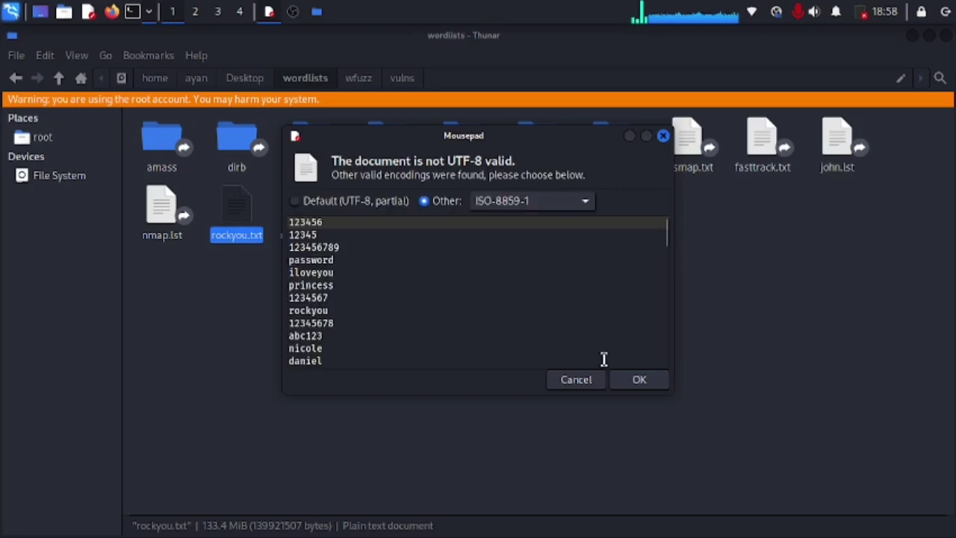
pyautogui.click(640, 380)
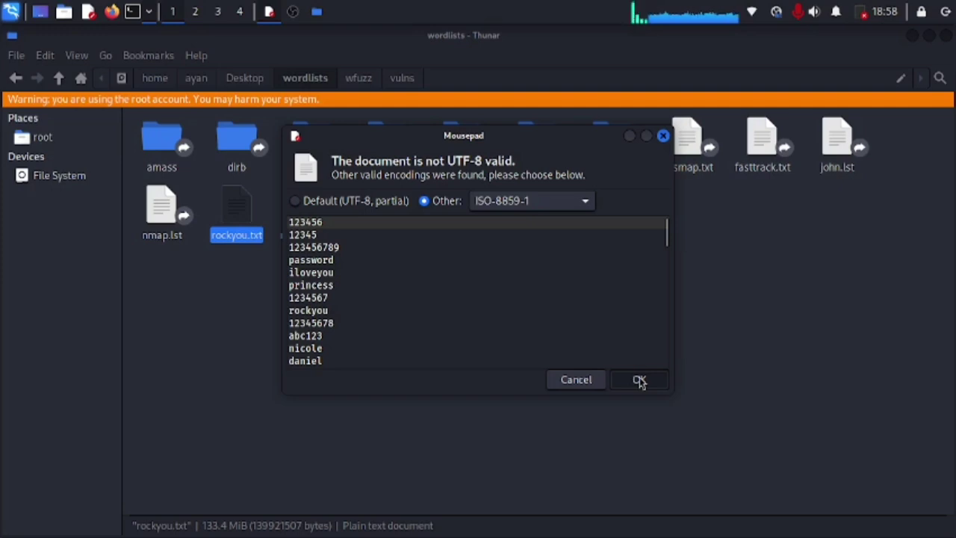
pyautogui.click(639, 380)
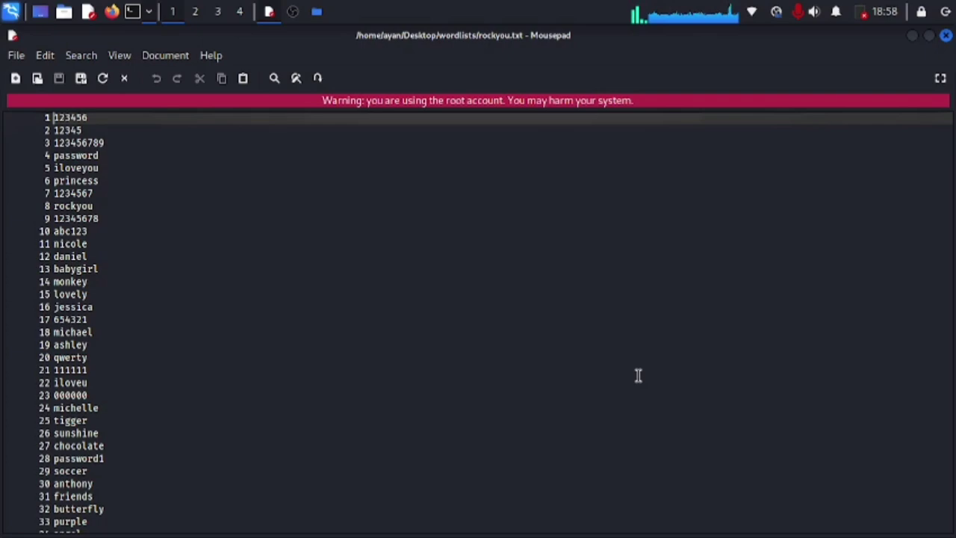
# Step: Skim rockyou.txt down past line 3900, then close the Mousepad window
pyautogui.scroll(-10, 639, 375)
pyautogui.scroll(10, 639, 375)
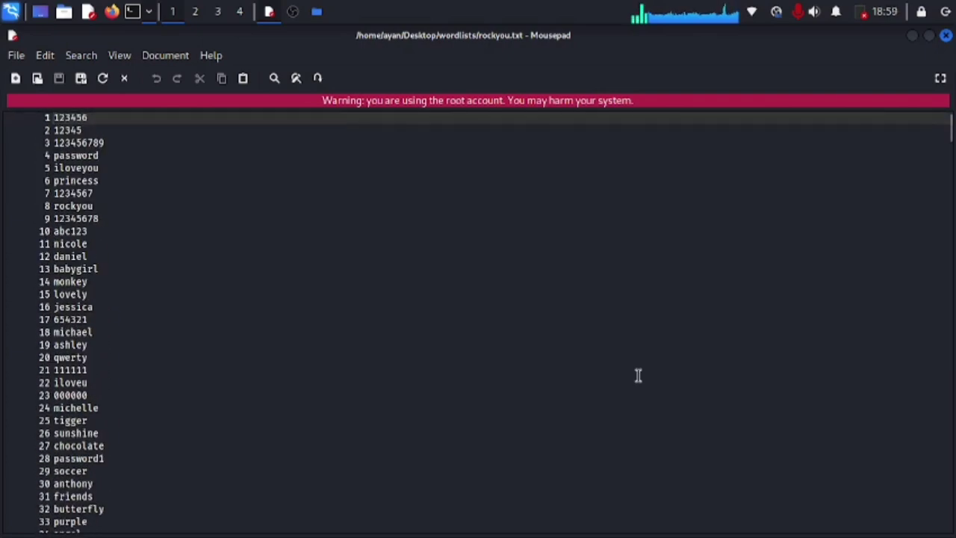
pyautogui.scroll(-15, 638, 375)
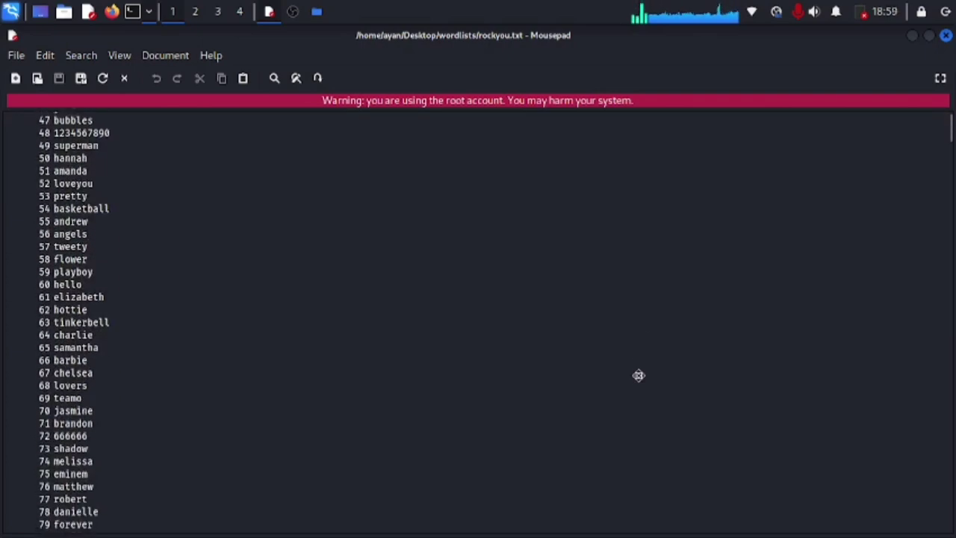
pyautogui.scroll(-20, 639, 375)
pyautogui.scroll(3, 638, 375)
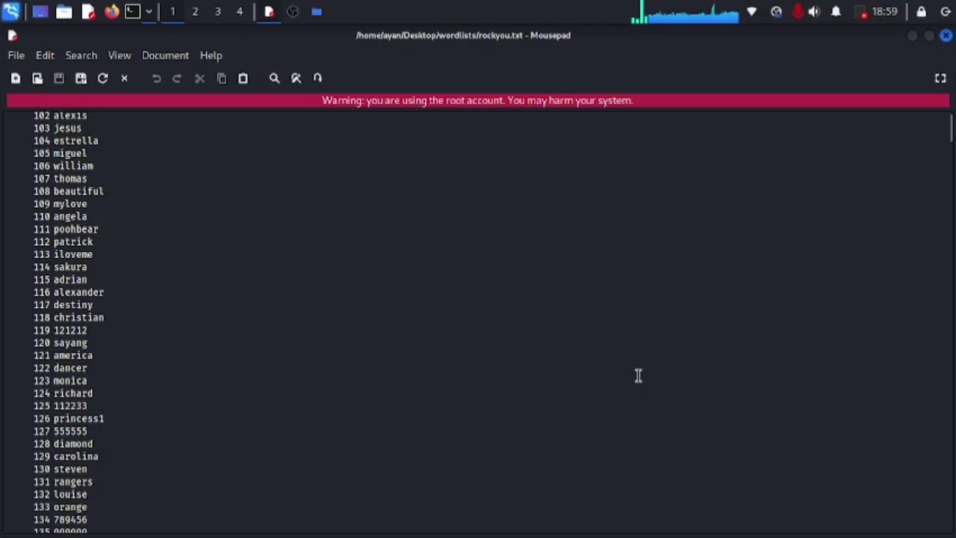
pyautogui.scroll(-20, 638, 375)
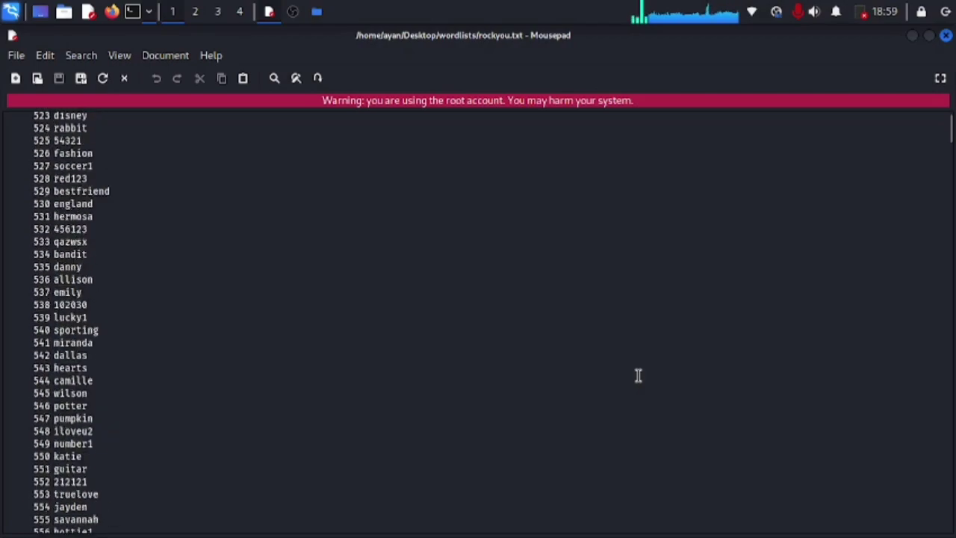
pyautogui.scroll(-20, 638, 375)
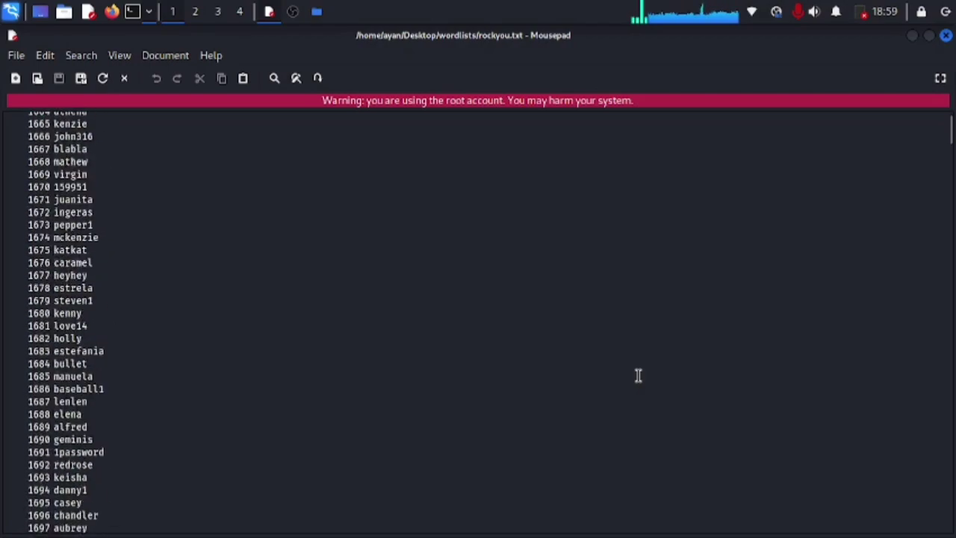
pyautogui.scroll(-20, 639, 375)
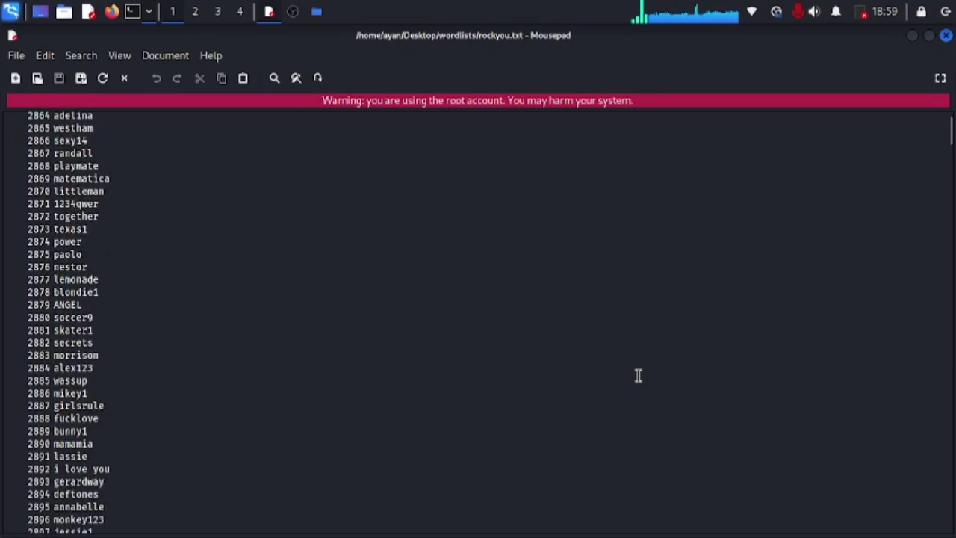
pyautogui.scroll(-20, 639, 375)
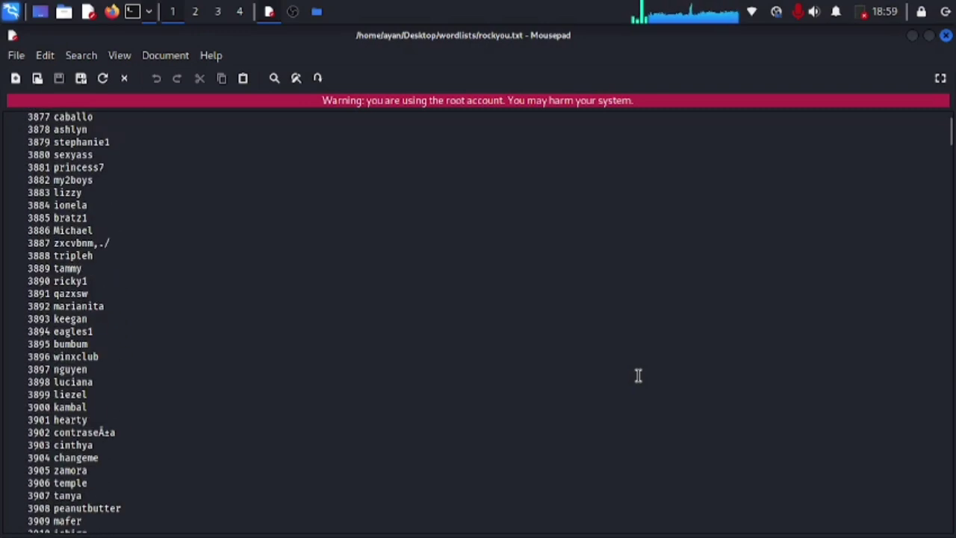
pyautogui.click(945, 39)
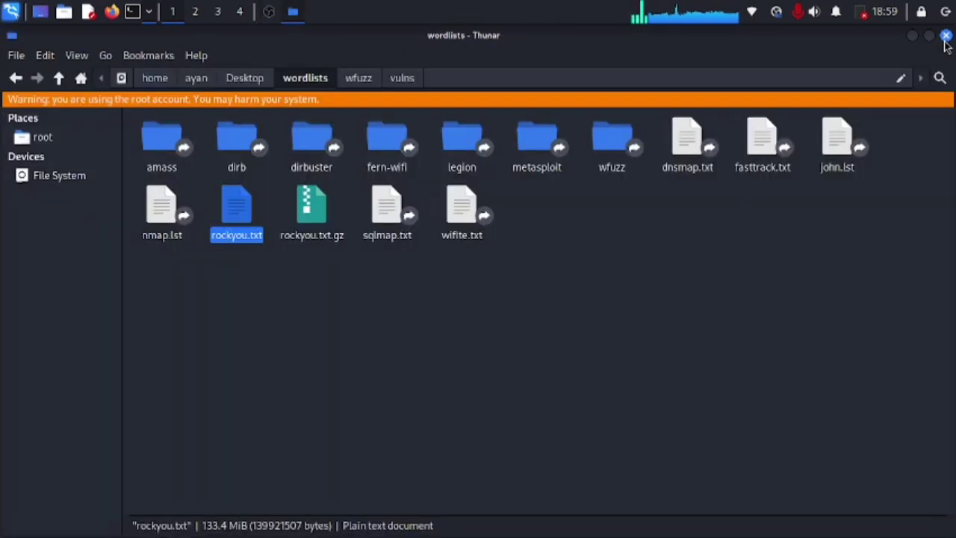
pyautogui.click(594, 282)
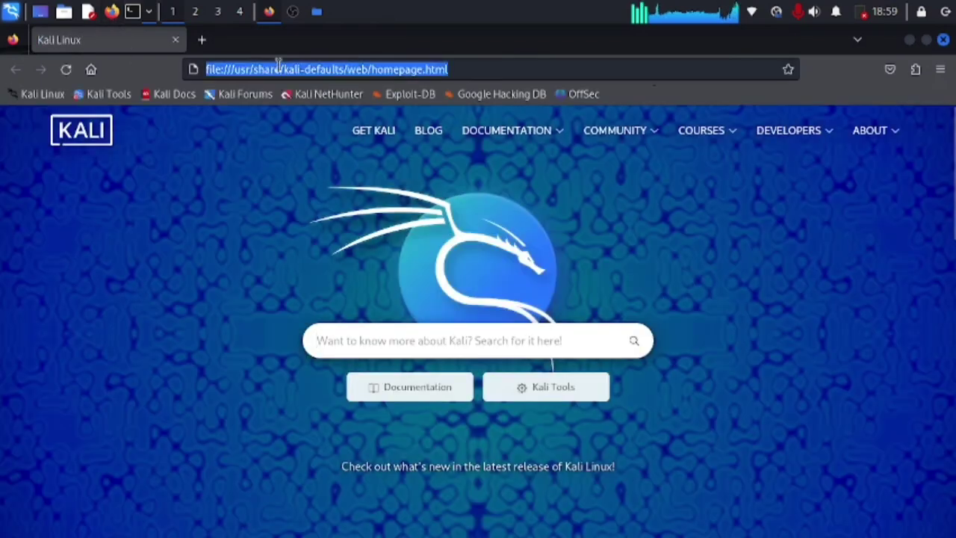
pyautogui.write('how many')
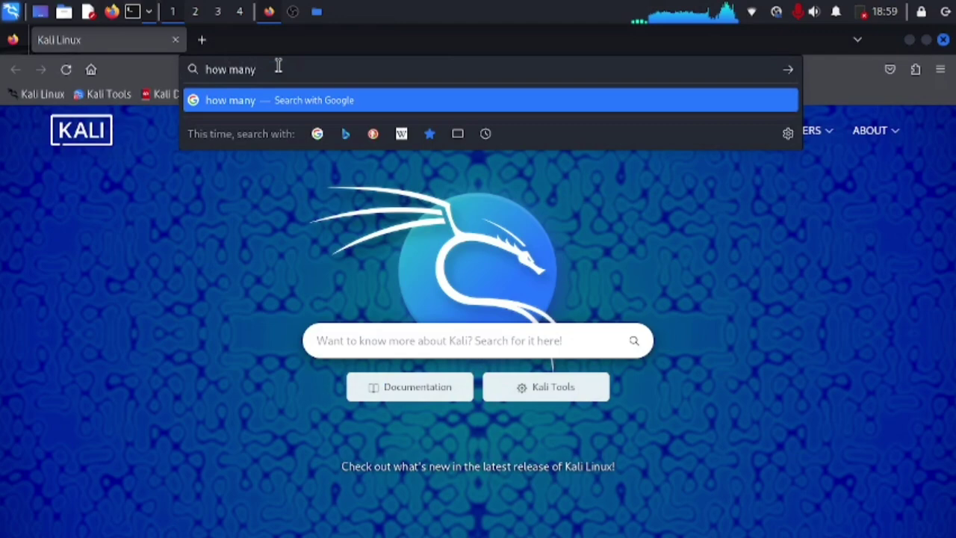
pyautogui.write(' passwo')
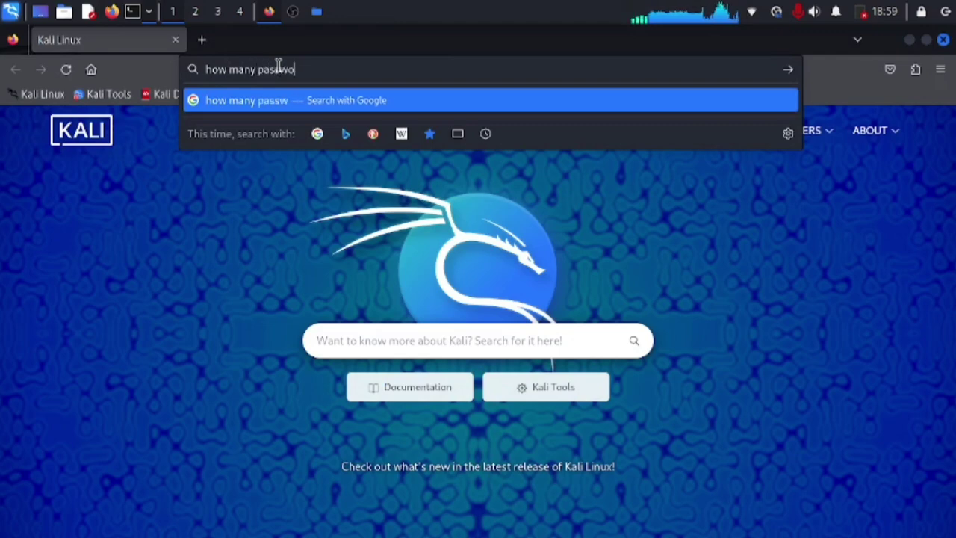
pyautogui.write('rds are ')
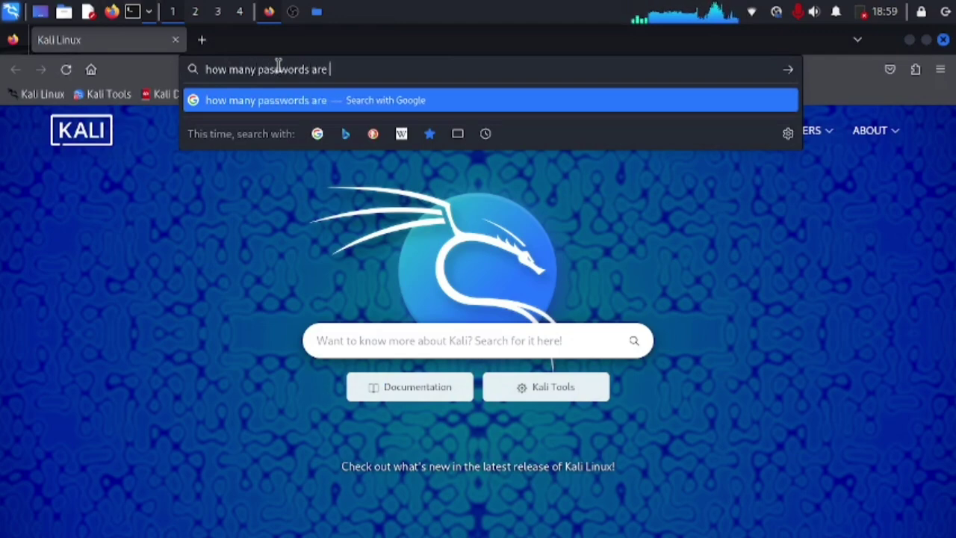
pyautogui.write('in rockyou')
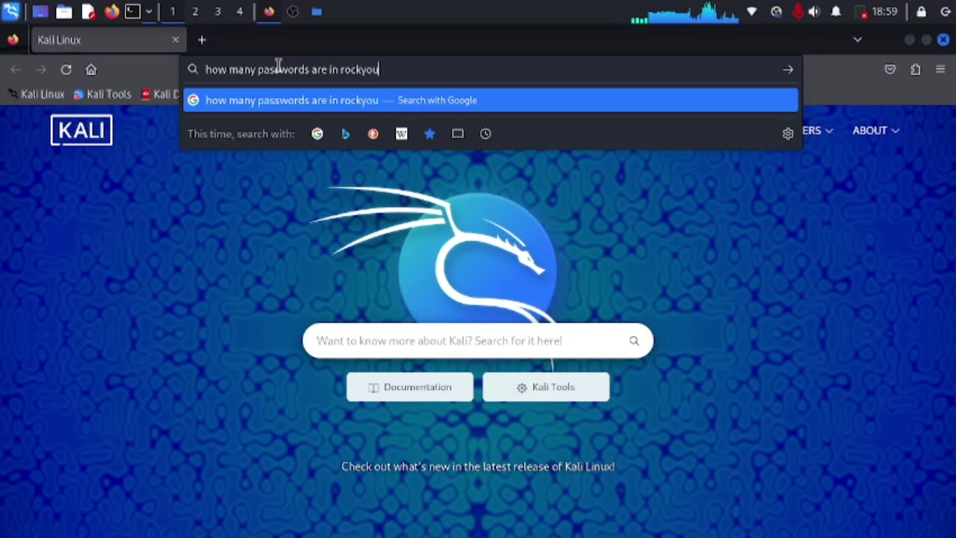
pyautogui.press('Return')
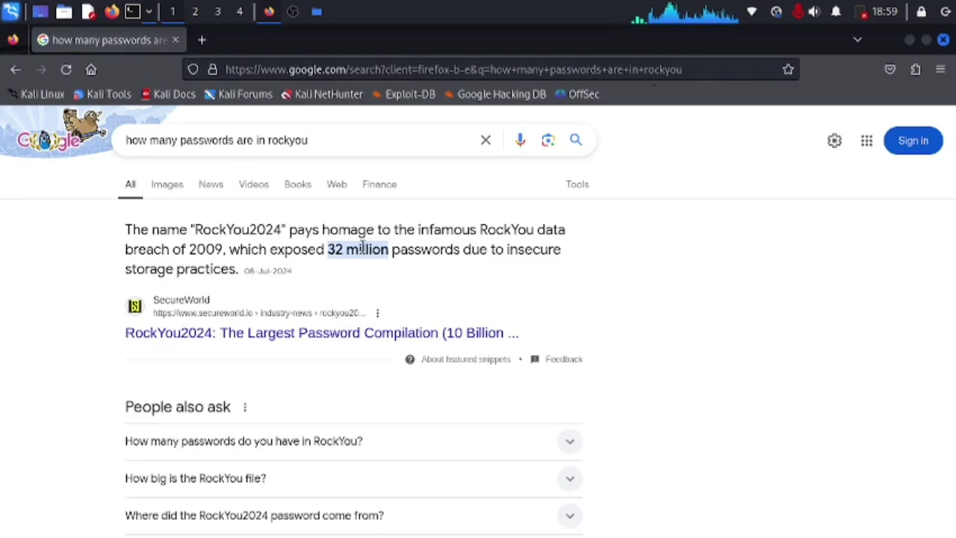
pyautogui.hotkey('alt', 'Tab')
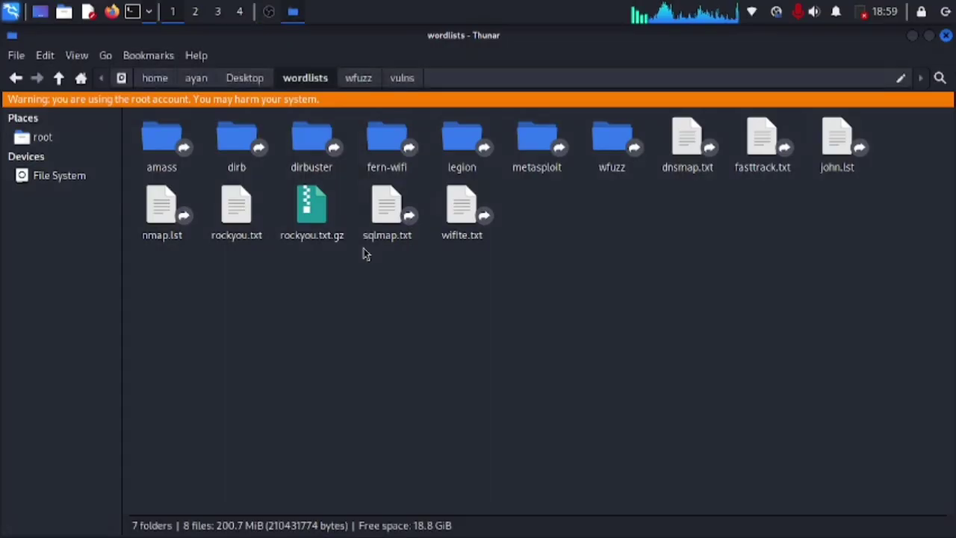
# Step: Open the wordlists folder normally, find no way to create a file there, and close it
pyautogui.click(945, 35)
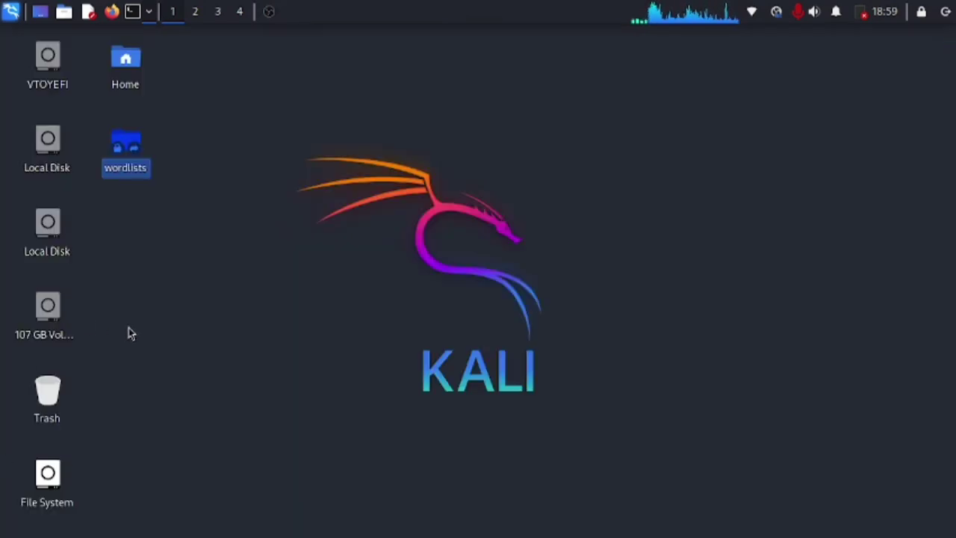
pyautogui.rightClick(133, 150)
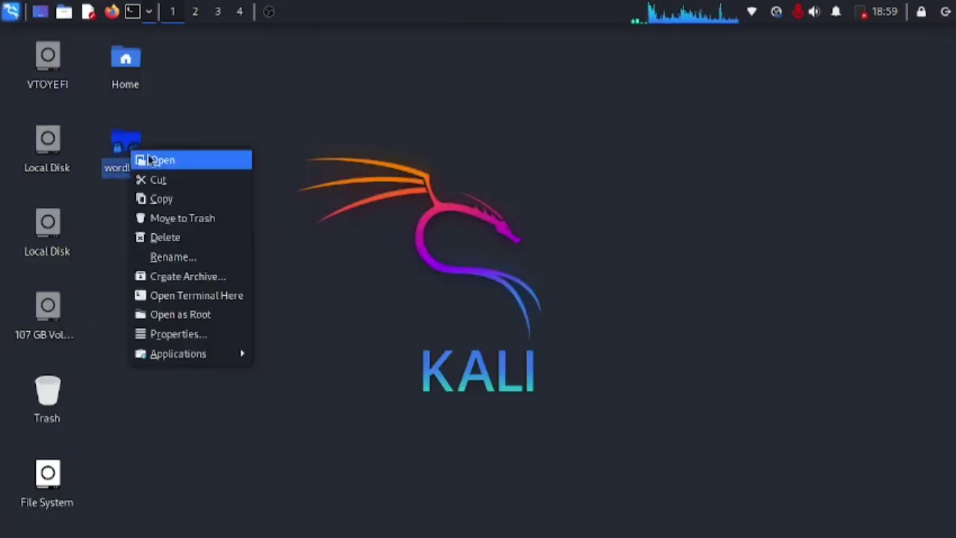
pyautogui.click(149, 158)
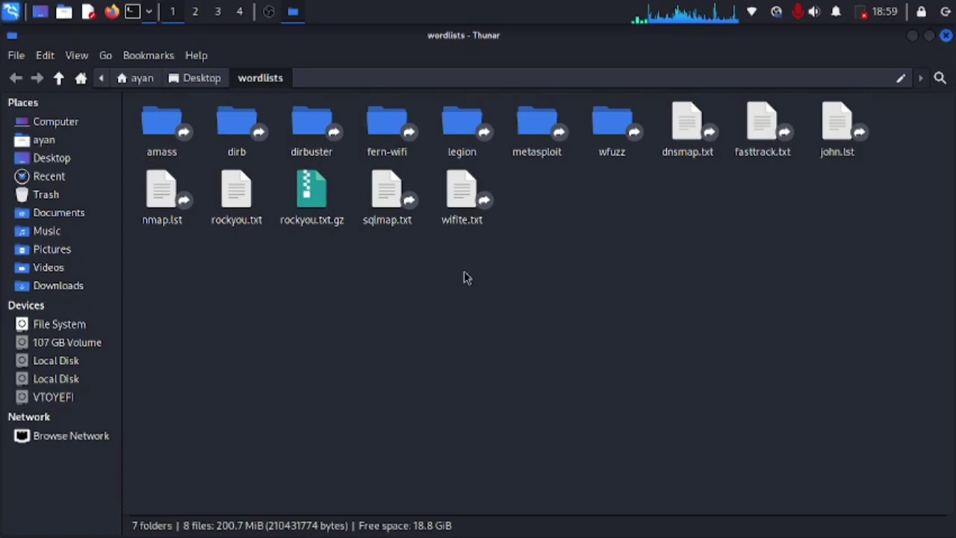
pyautogui.rightClick(556, 274)
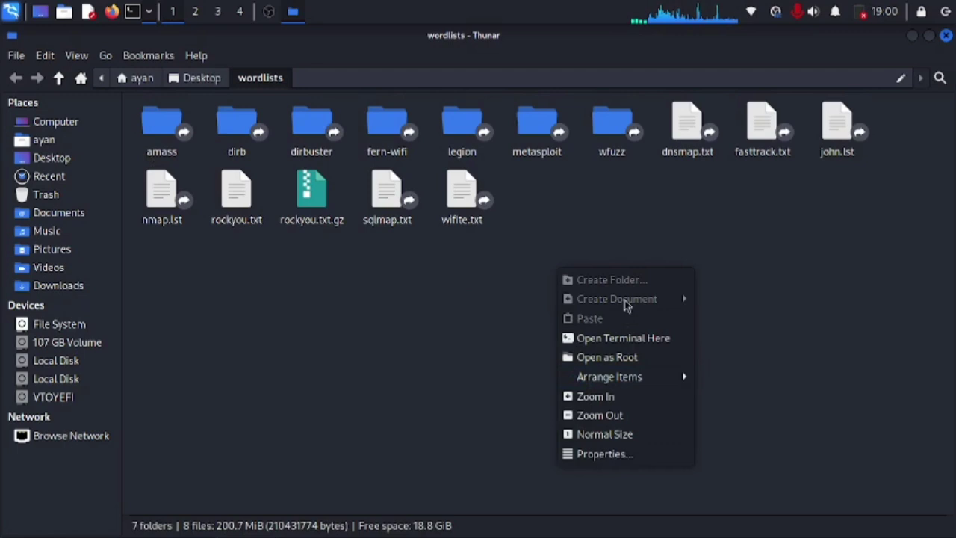
pyautogui.click(507, 311)
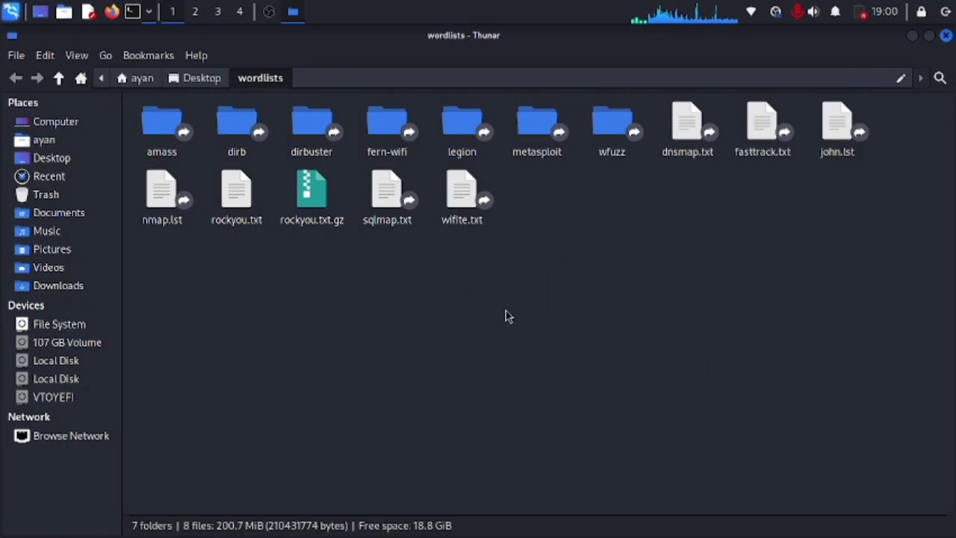
pyautogui.click(945, 37)
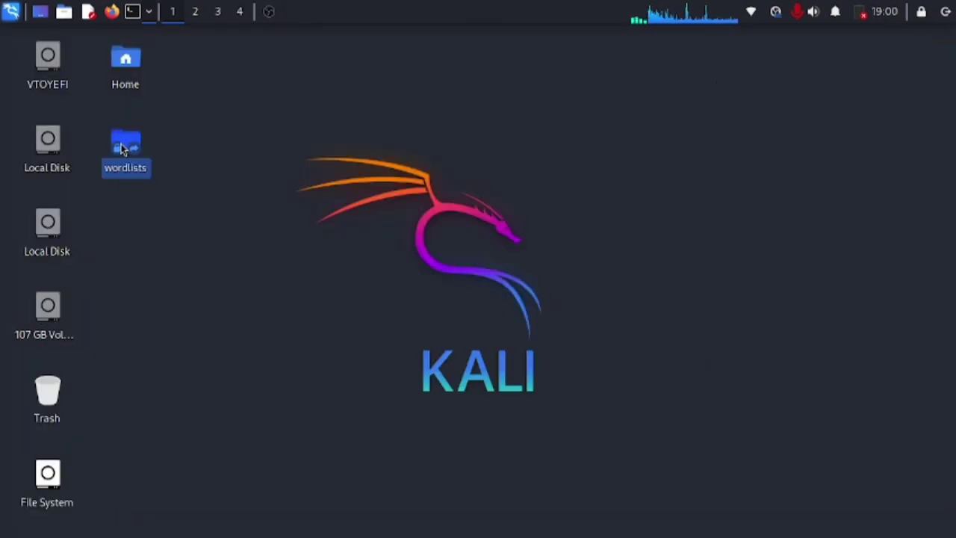
# Step: Reopen the wordlists folder as root, authenticating with the account password
pyautogui.rightClick(123, 149)
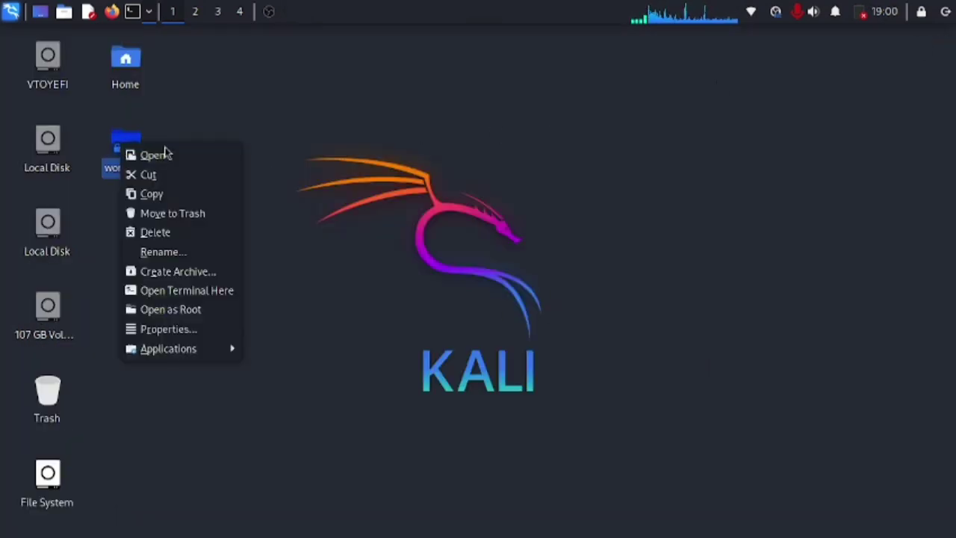
pyautogui.click(182, 318)
pyautogui.write('kali')
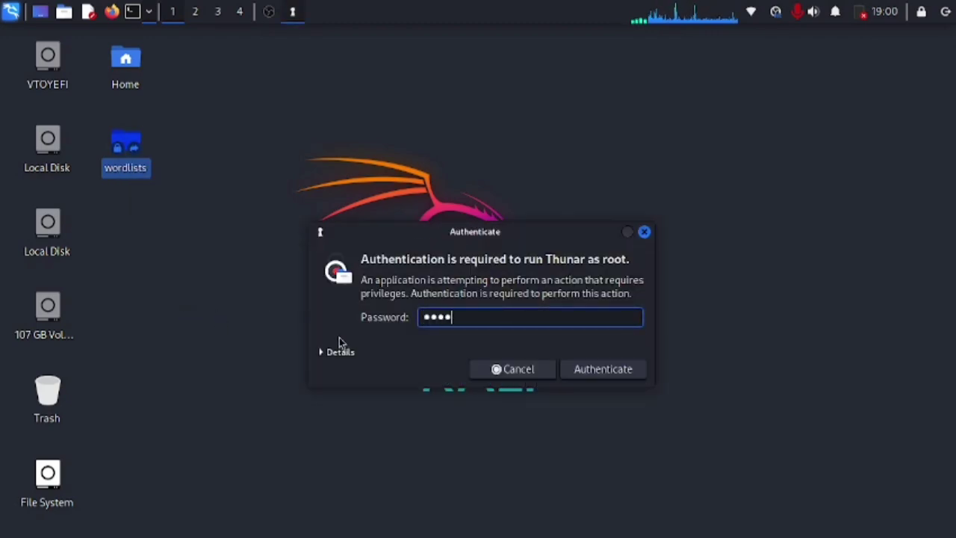
pyautogui.press('Return')
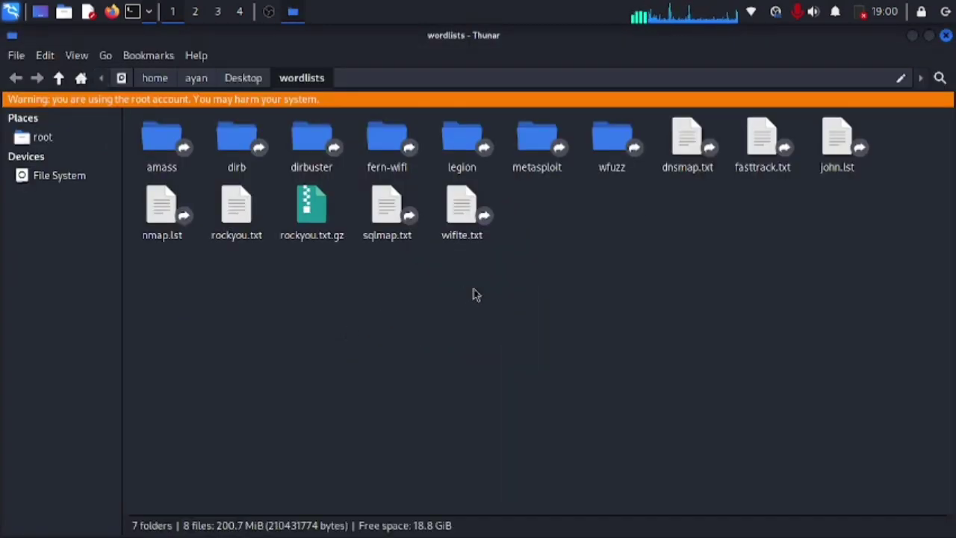
# Step: Create a new empty file named Personal in the wordlists folder
pyautogui.rightClick(480, 286)
pyautogui.moveTo(519, 311)
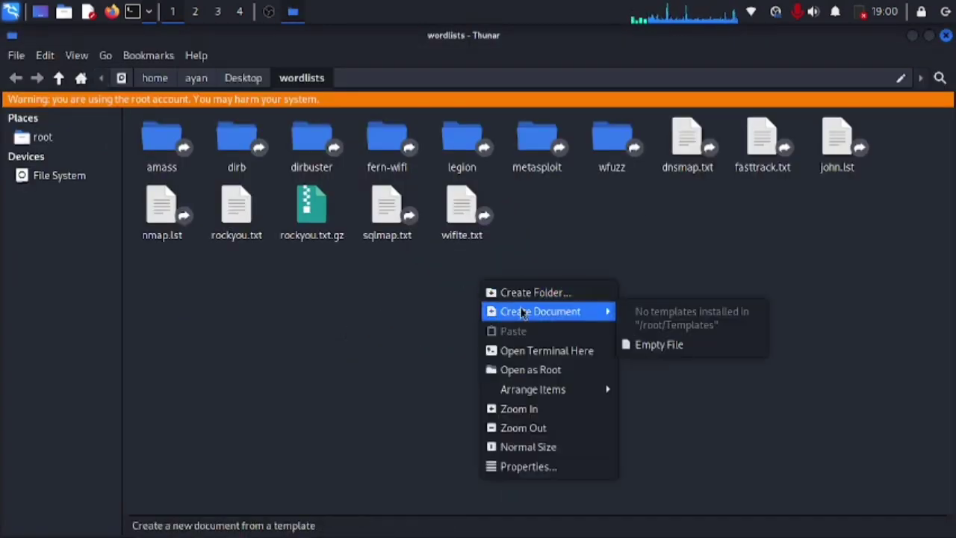
pyautogui.click(633, 343)
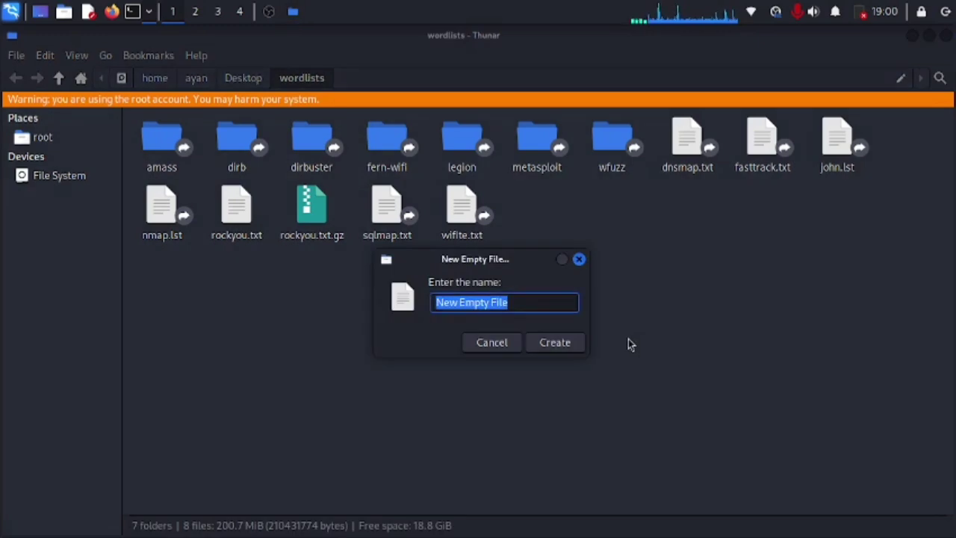
pyautogui.write('Personal')
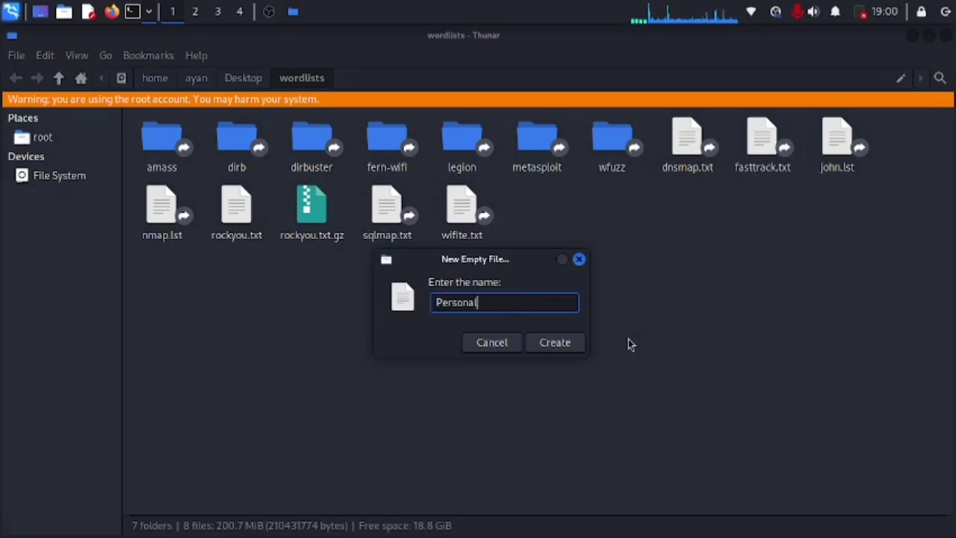
pyautogui.press('Return')
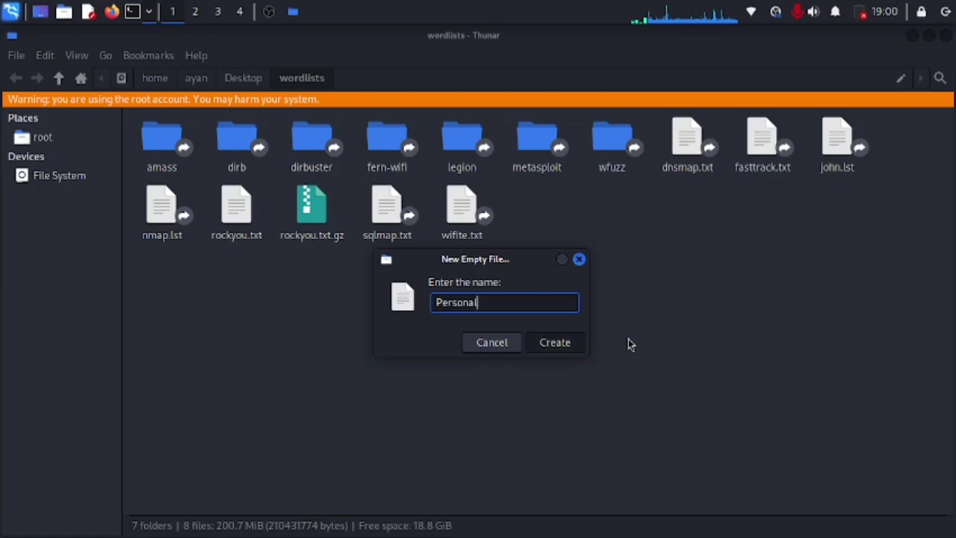
# Step: Open the Personal file in Mousepad
pyautogui.click(272, 313)
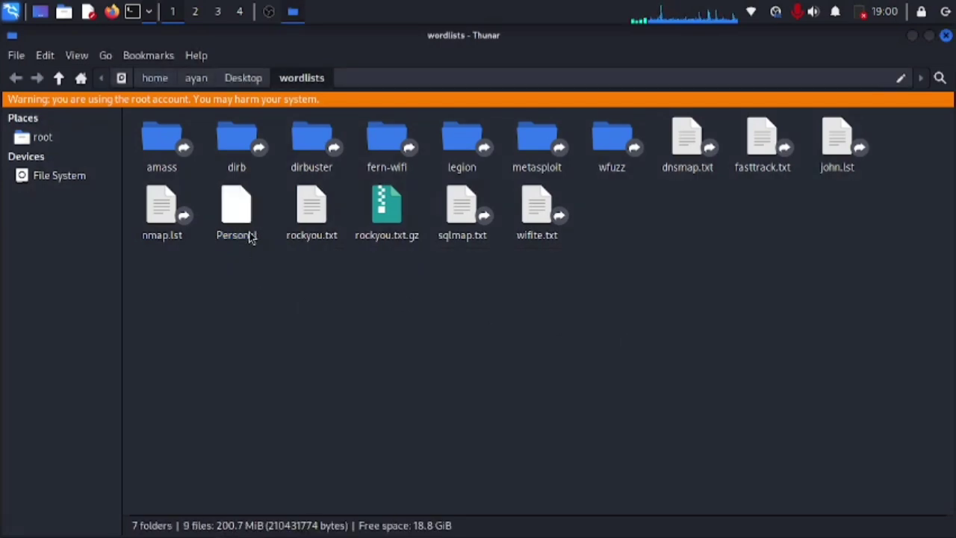
pyautogui.rightClick(249, 236)
pyautogui.click(262, 233)
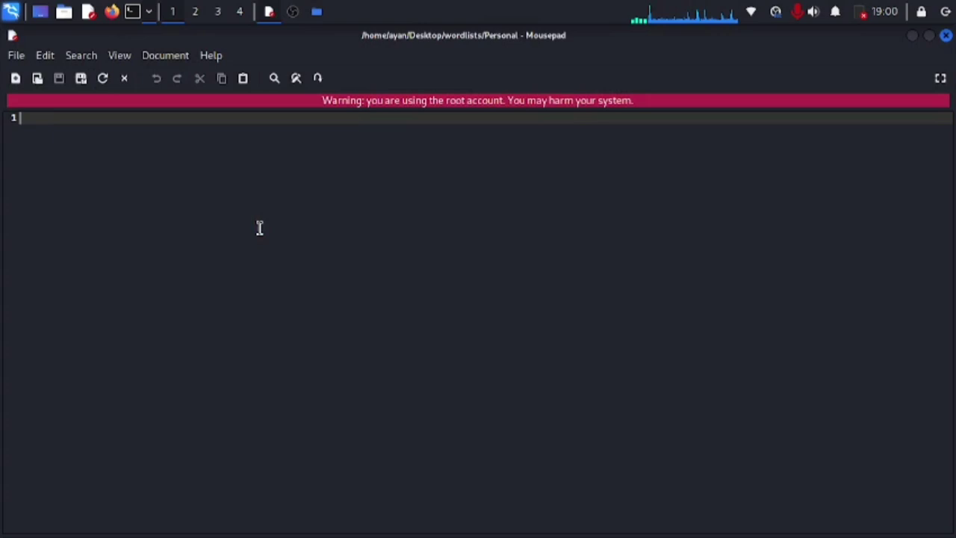
# Step: Enter the account name, the system password, hackerman and subscribe!!! on separate lines, then save Personal
pyautogui.write('ayan')
pyautogui.press('Return')
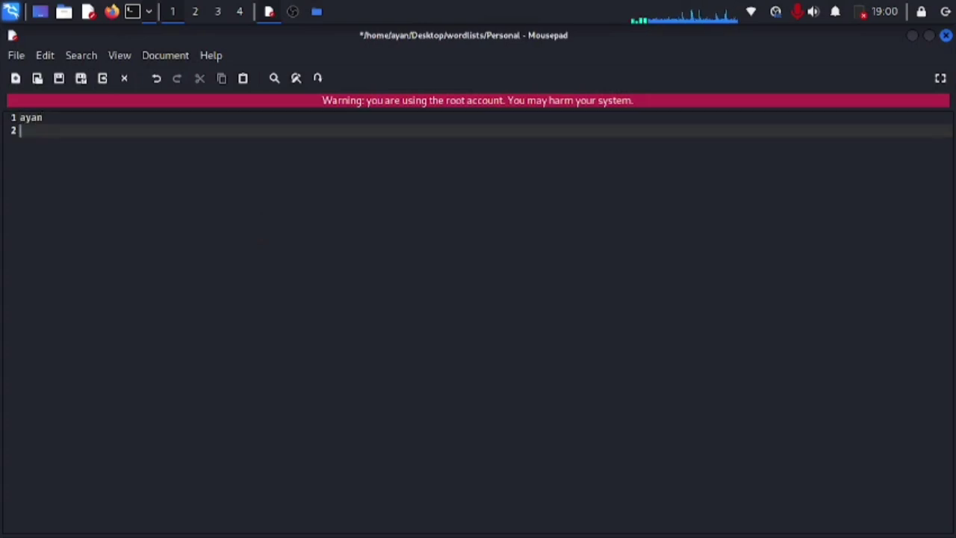
pyautogui.write('kali')
pyautogui.press('Return')
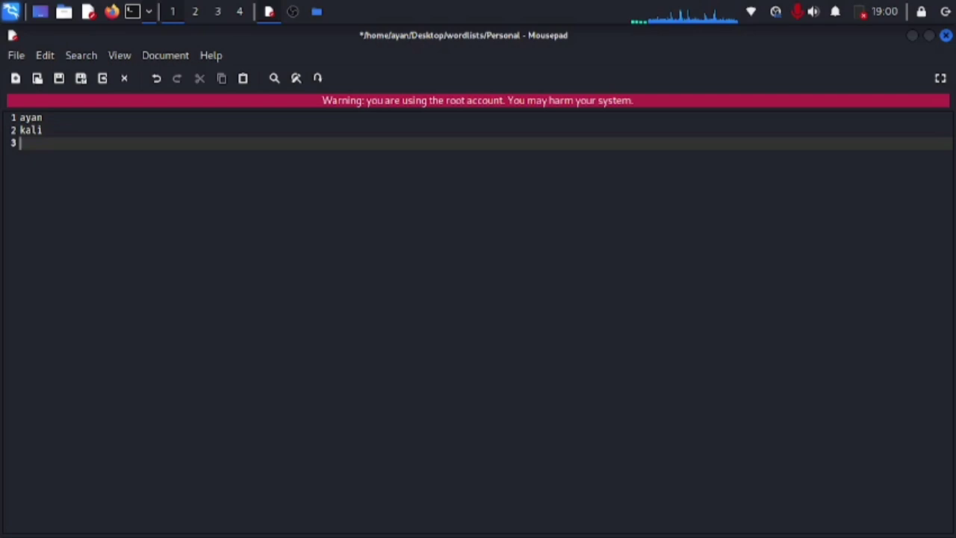
pyautogui.write('hackerman')
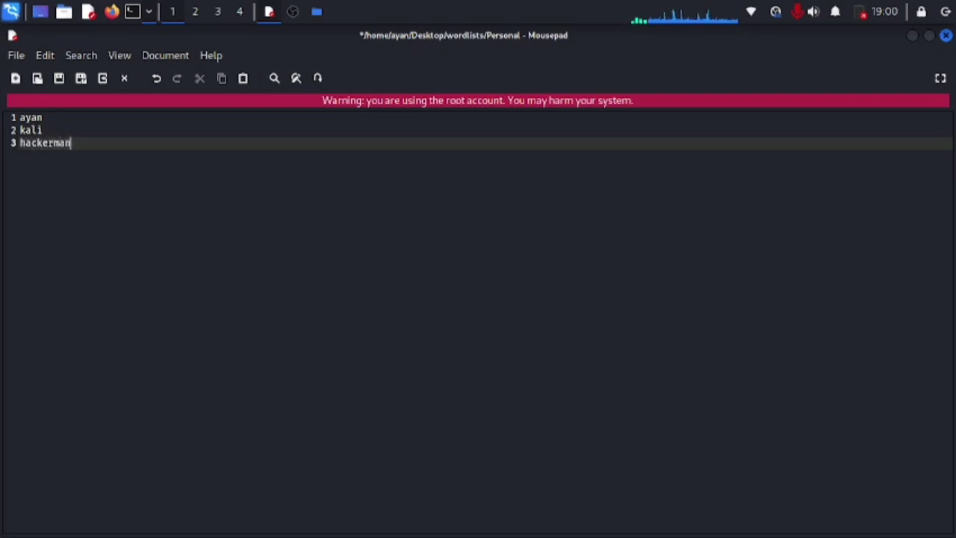
pyautogui.press('Return')
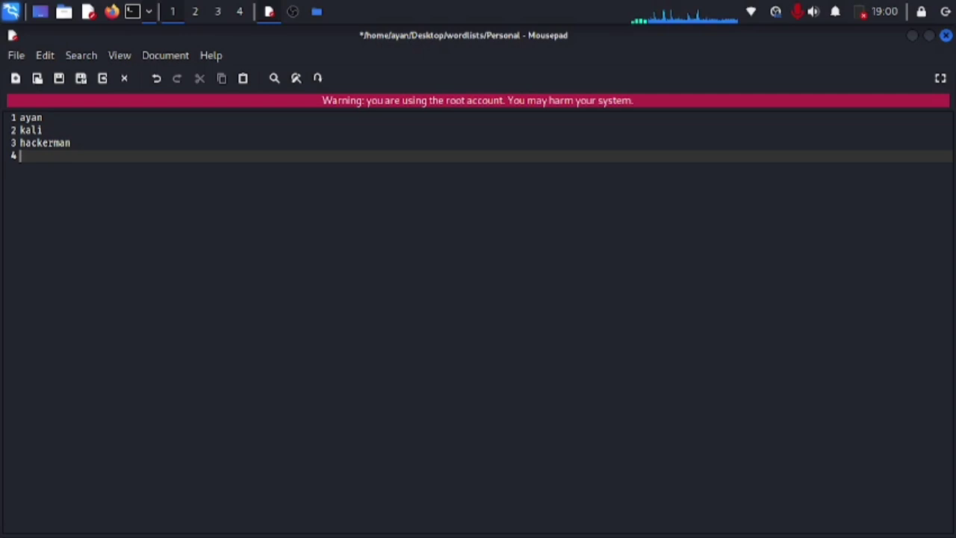
pyautogui.write('subsc')
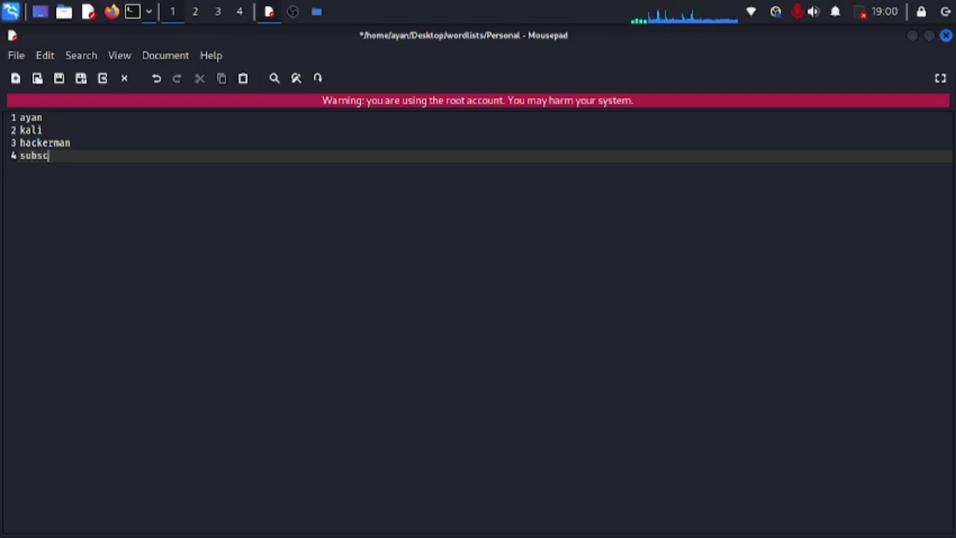
pyautogui.write('ribe!!!')
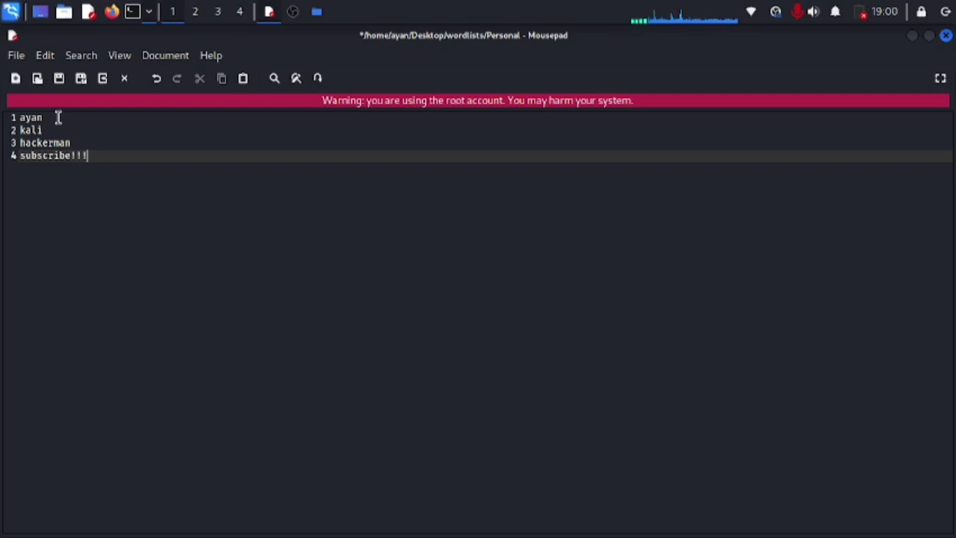
pyautogui.press('Return')
pyautogui.click(59, 82)
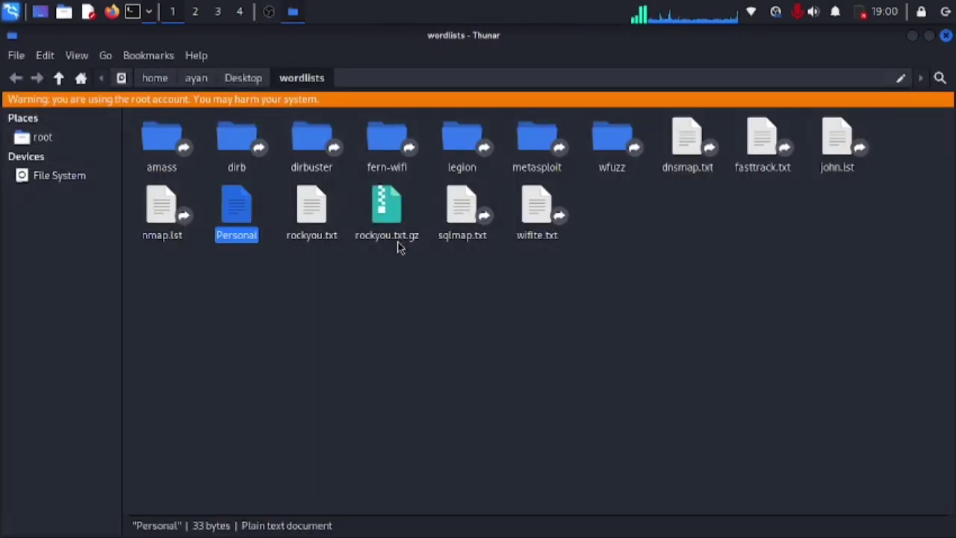
# Step: Reopen Personal to check its four words, then close Mousepad and the wordlists window
pyautogui.click(268, 250)
pyautogui.click(236, 213)
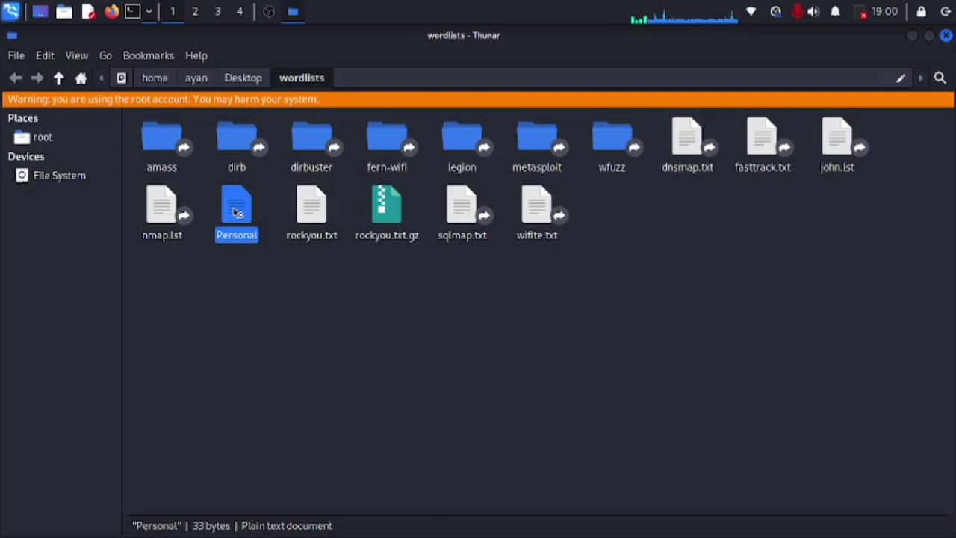
pyautogui.doubleClick(236, 213)
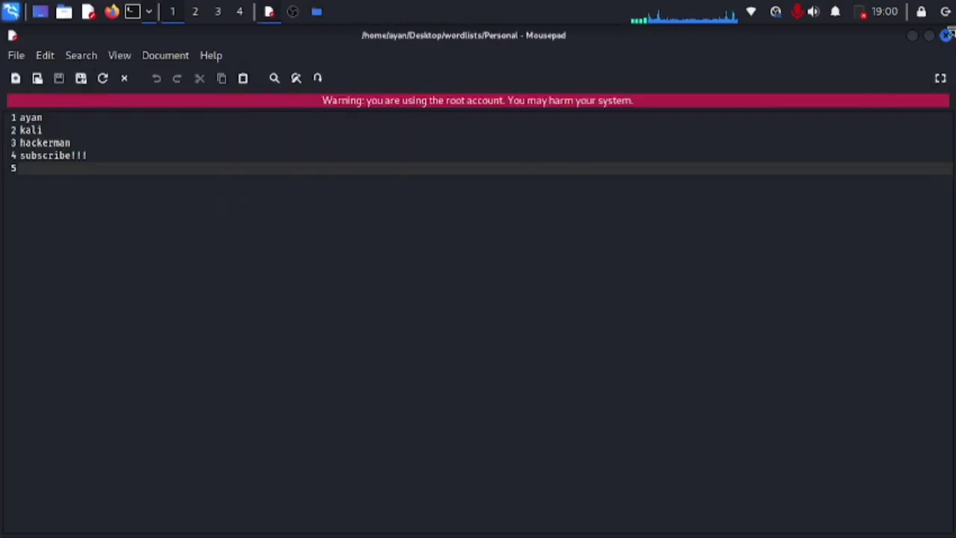
pyautogui.click(946, 35)
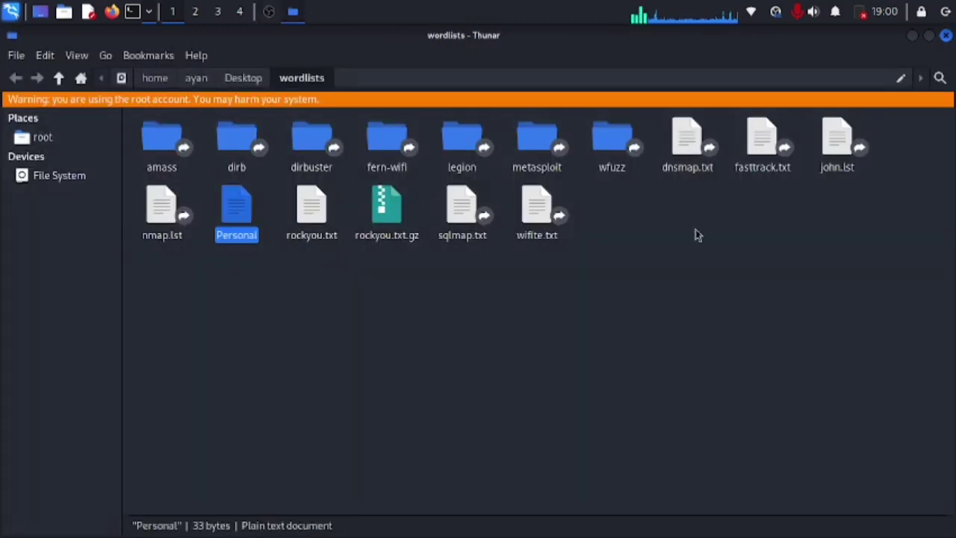
pyautogui.click(946, 36)
pyautogui.click(473, 219)
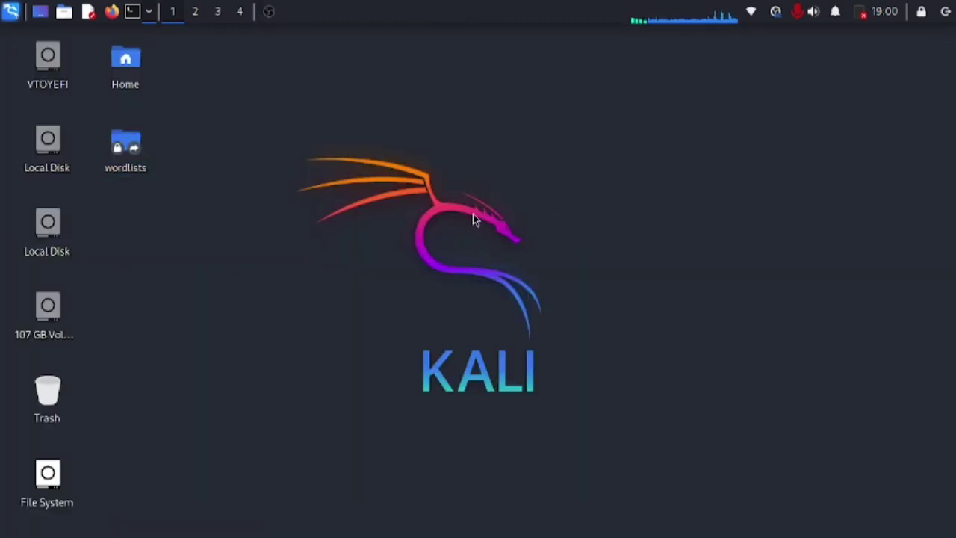